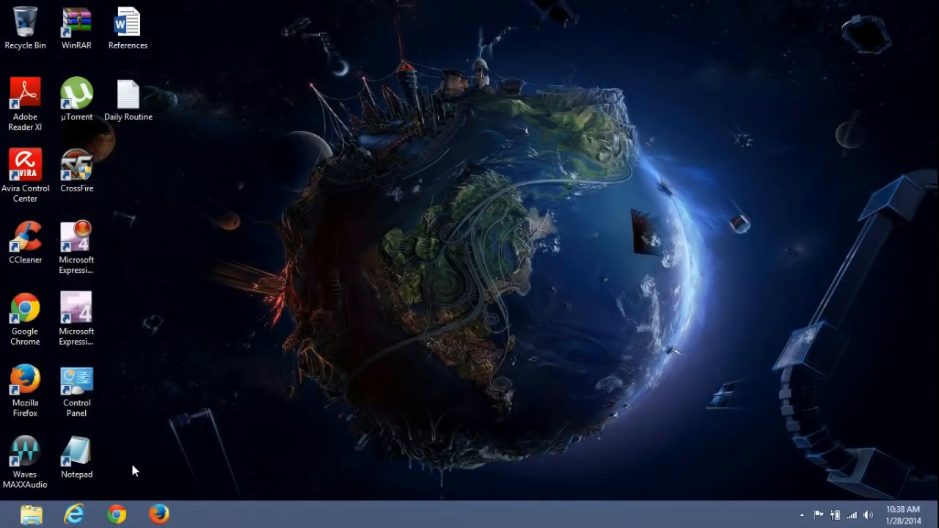
- In Google Chrome, search for obs, open the Open Broadcaster Software download page and start downloading the 0.592 Beta binaries zip
click(116, 513)
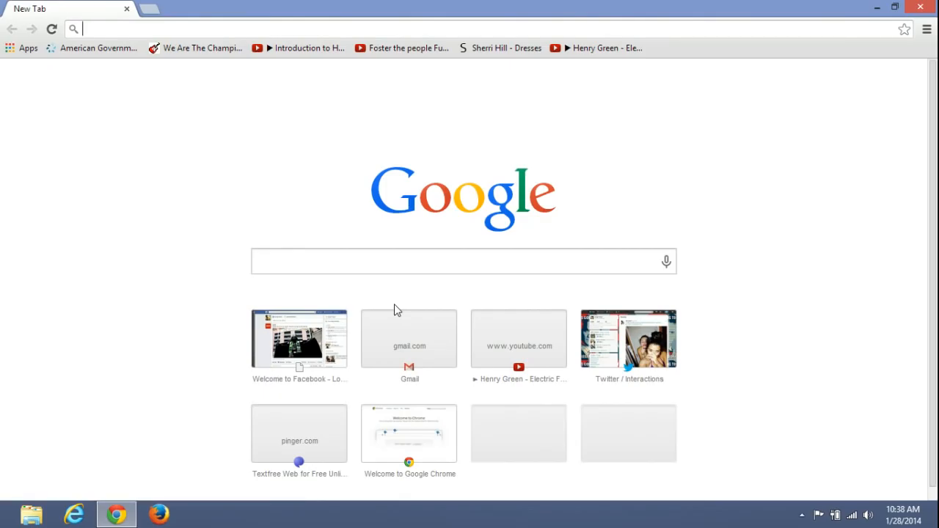
text(obs)
key(Return)
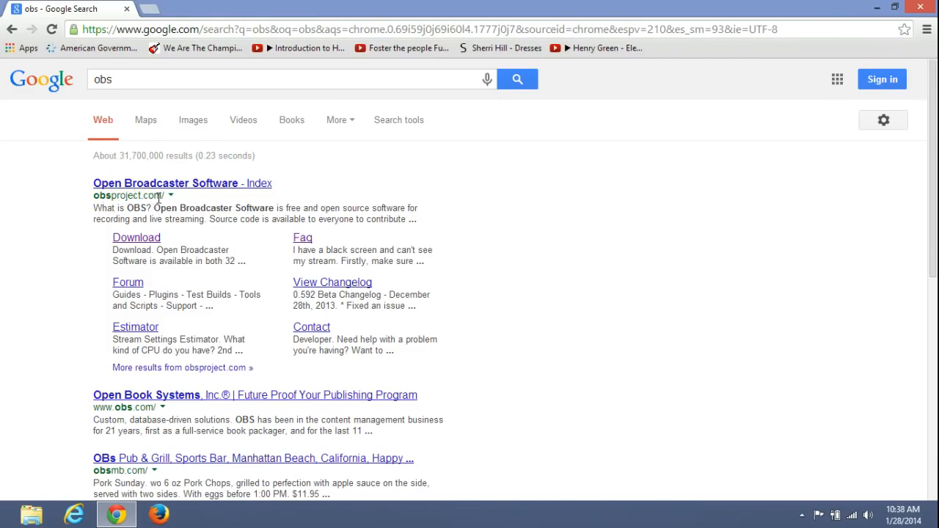
click(138, 239)
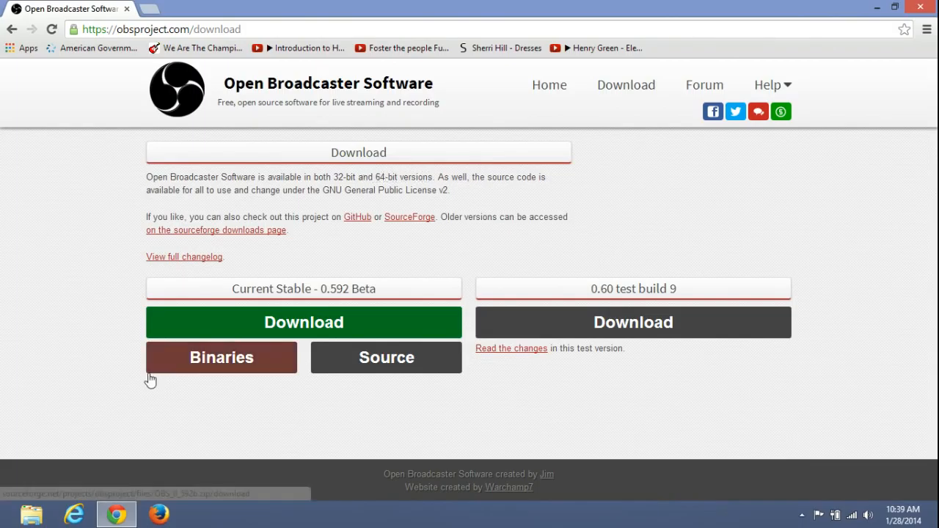
click(209, 365)
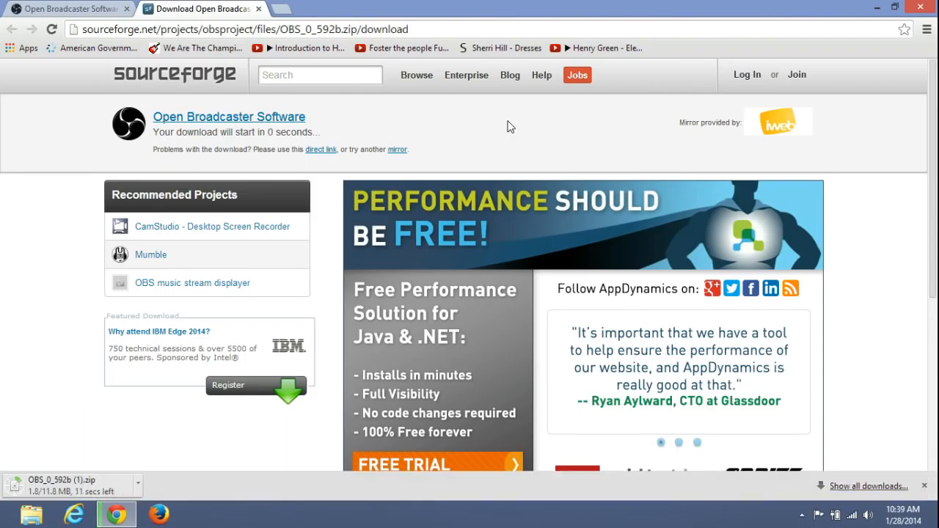
- Cancel the running OBS_0_592b (1).zip download, dismiss the download notice and minimise the browser
right_click(91, 486)
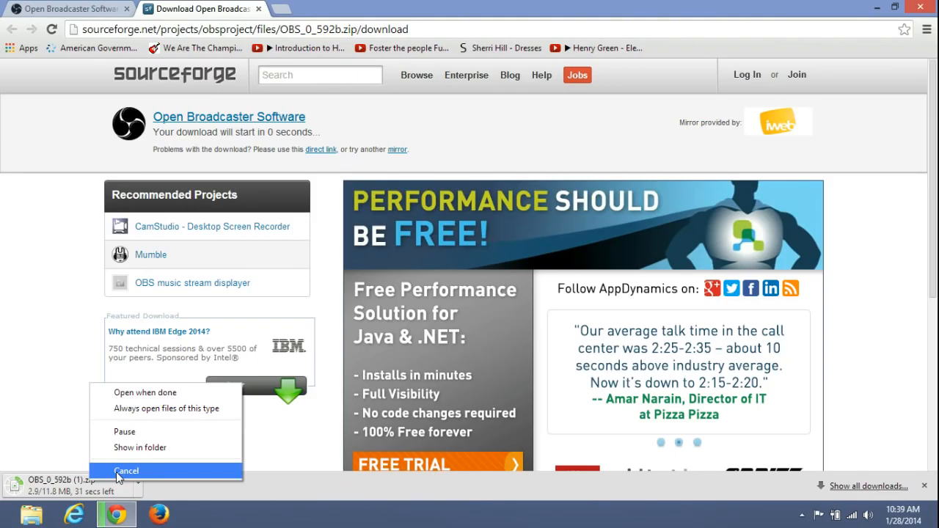
click(118, 473)
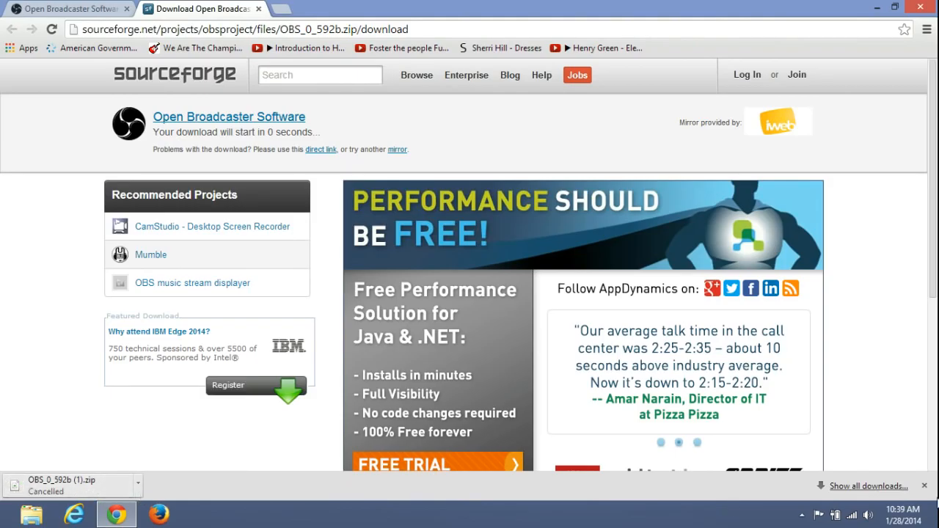
click(925, 486)
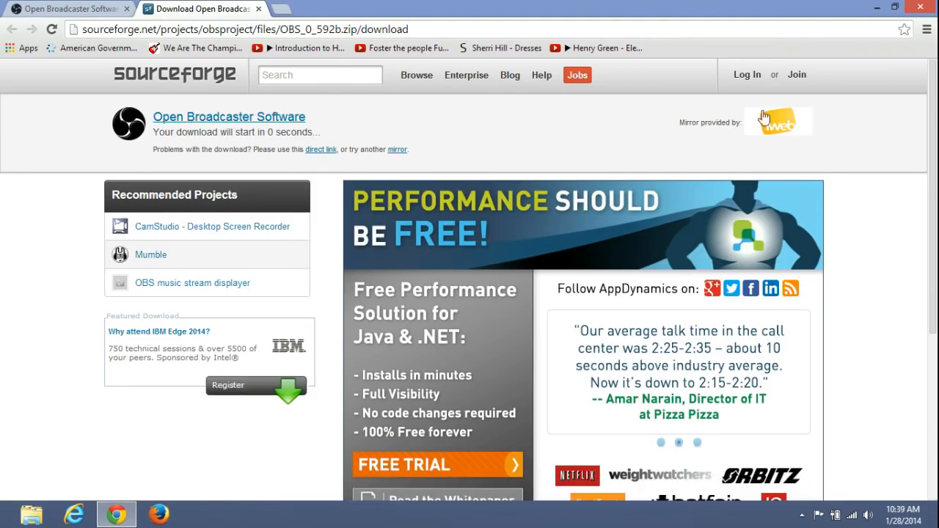
click(875, 7)
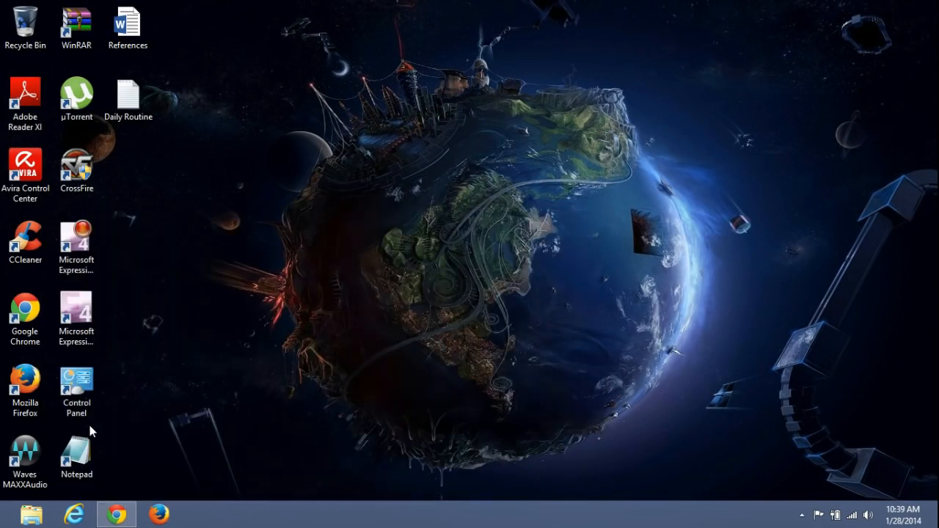
- Open the Downloads folder in File Explorer
click(30, 514)
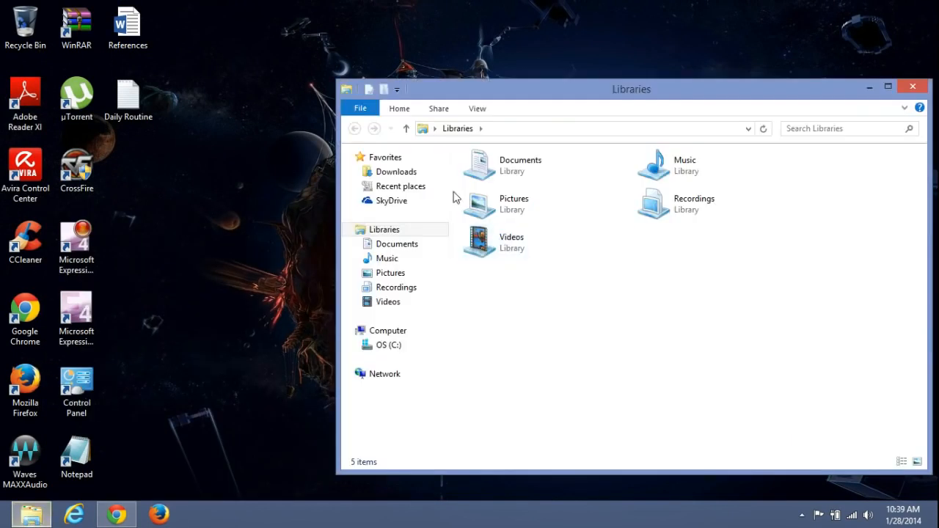
click(382, 171)
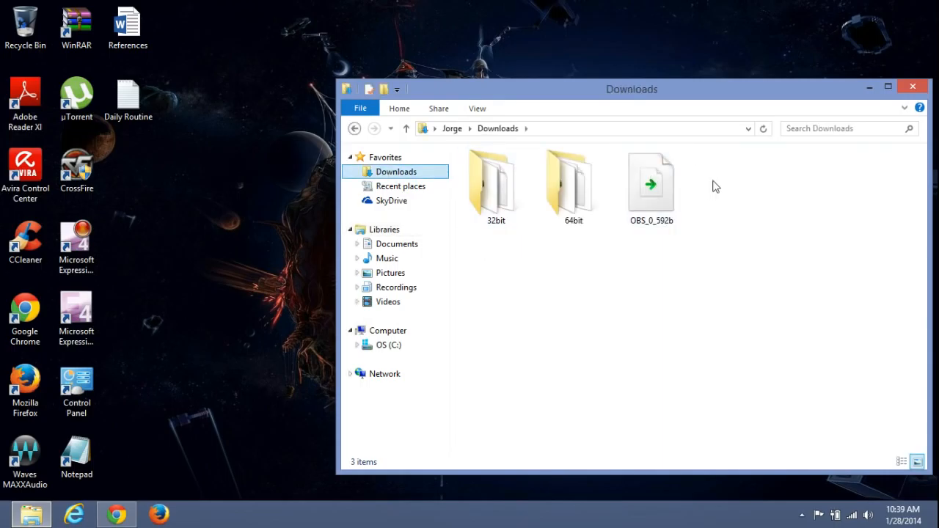
- Examine the extraction options of the OBS_0_592b archive and the contents of the 32bit folder
drag(717, 299, 598, 158)
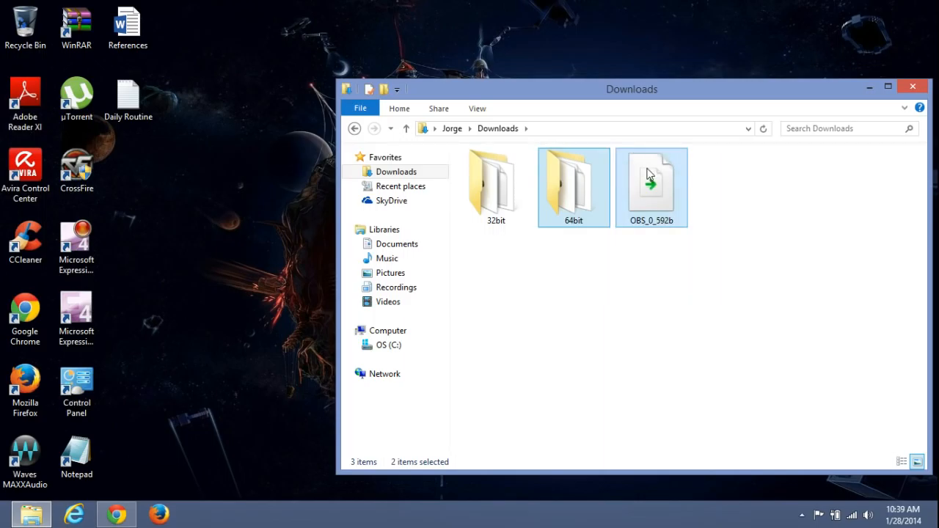
click(682, 297)
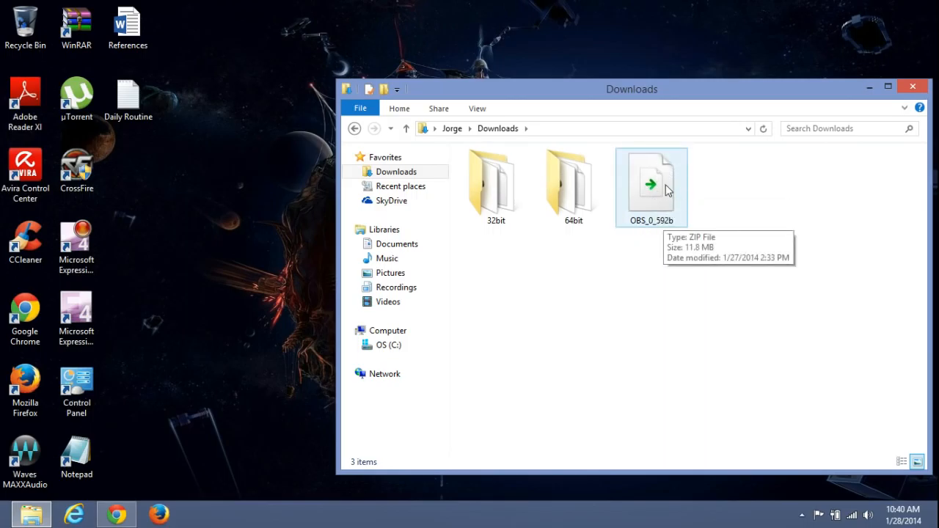
click(645, 209)
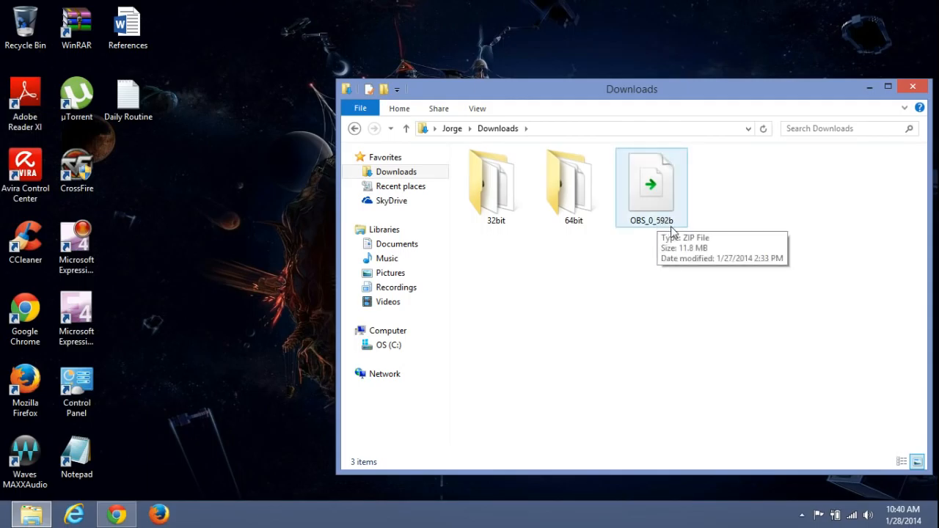
click(671, 232)
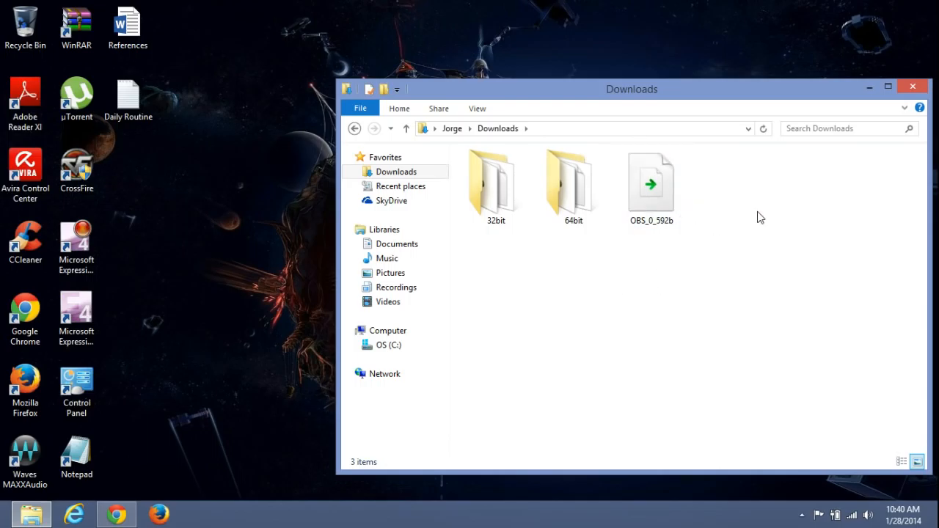
right_click(651, 180)
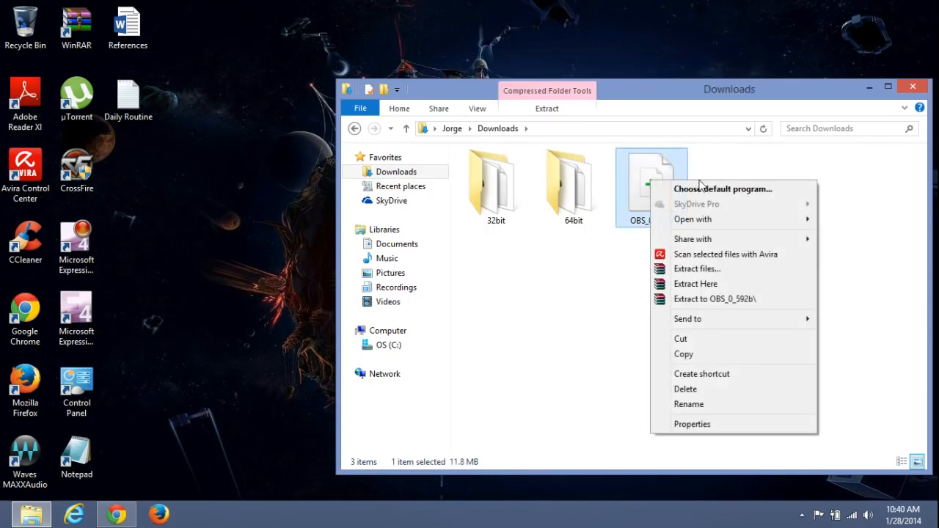
click(610, 302)
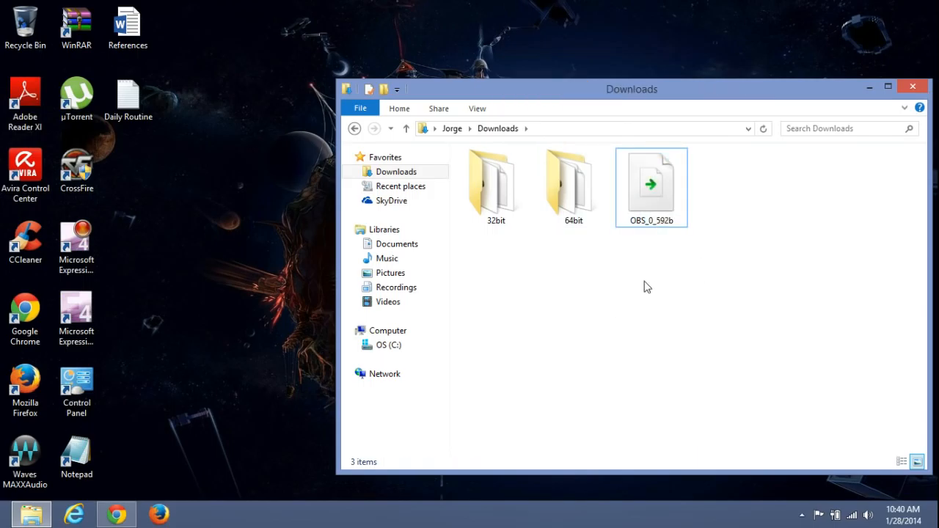
drag(613, 300, 465, 151)
click(503, 248)
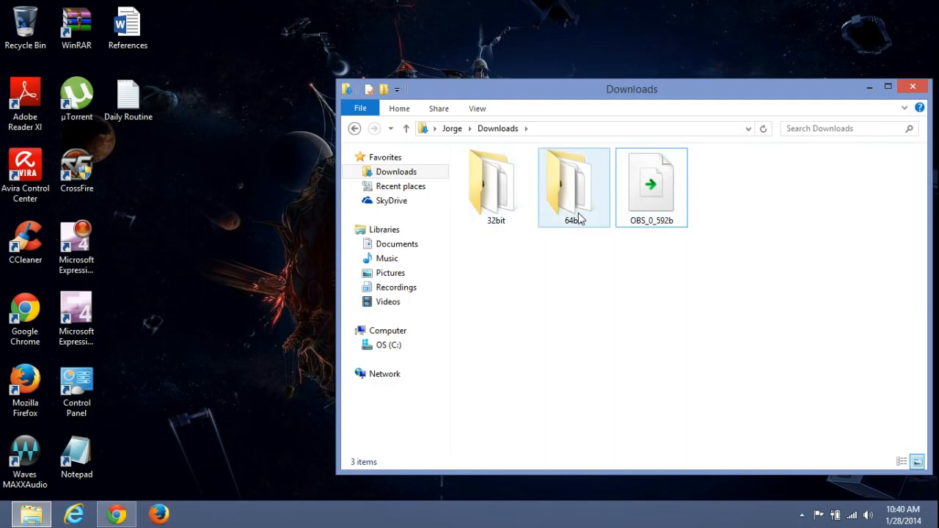
double_click(506, 197)
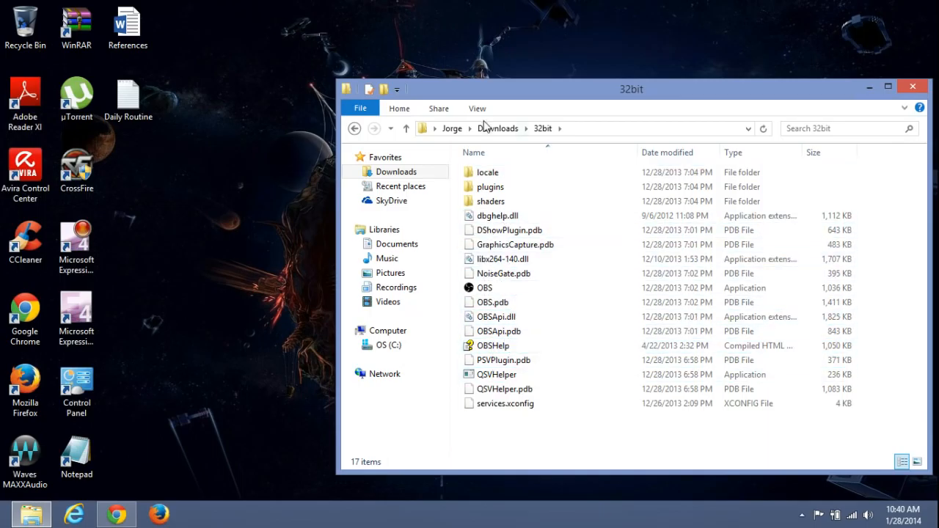
click(354, 128)
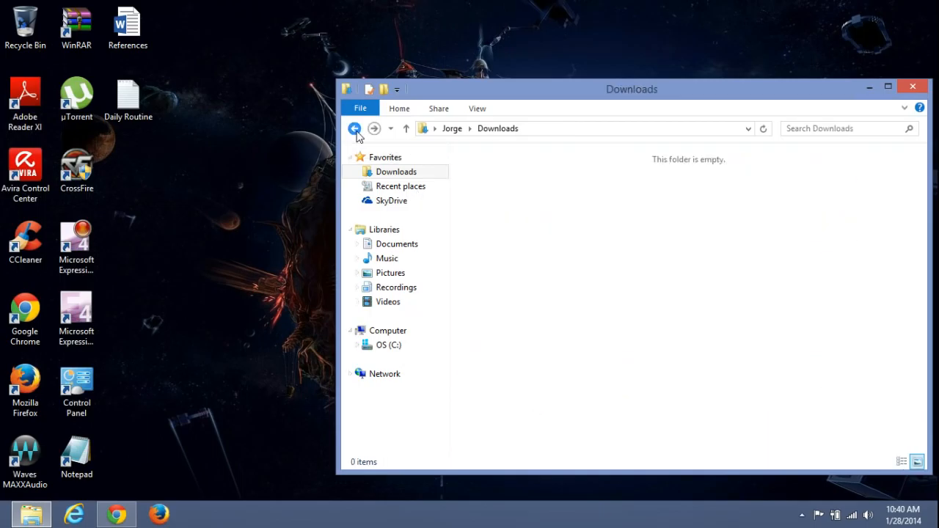
- Launch the OBS application from the 64bit folder and close the File Explorer window
double_click(570, 198)
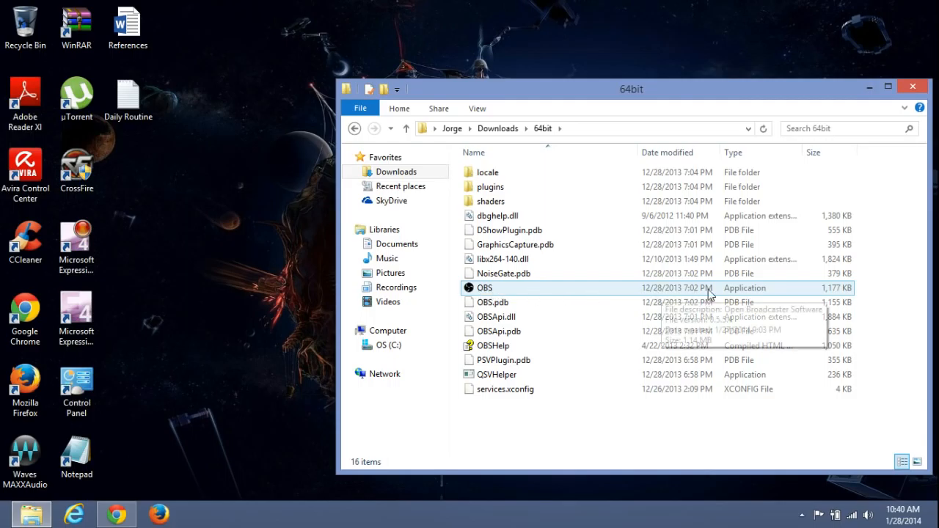
double_click(484, 288)
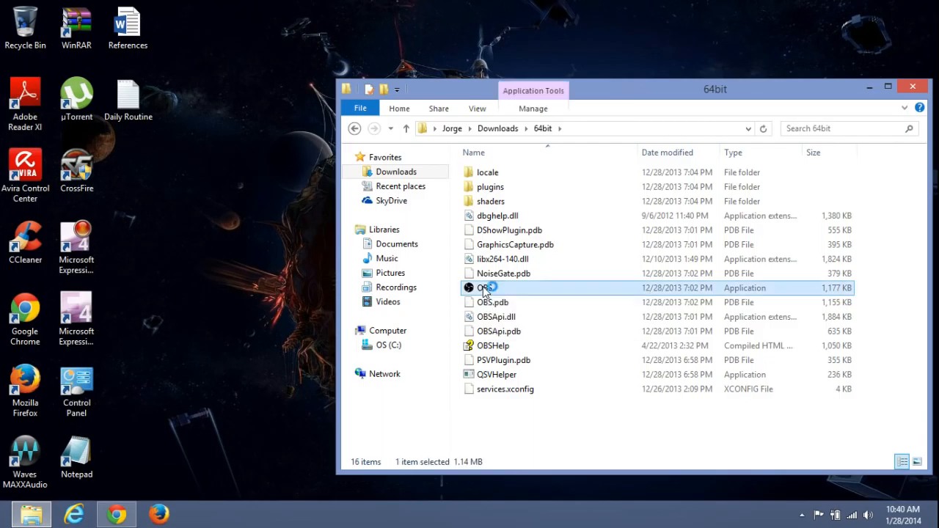
click(913, 88)
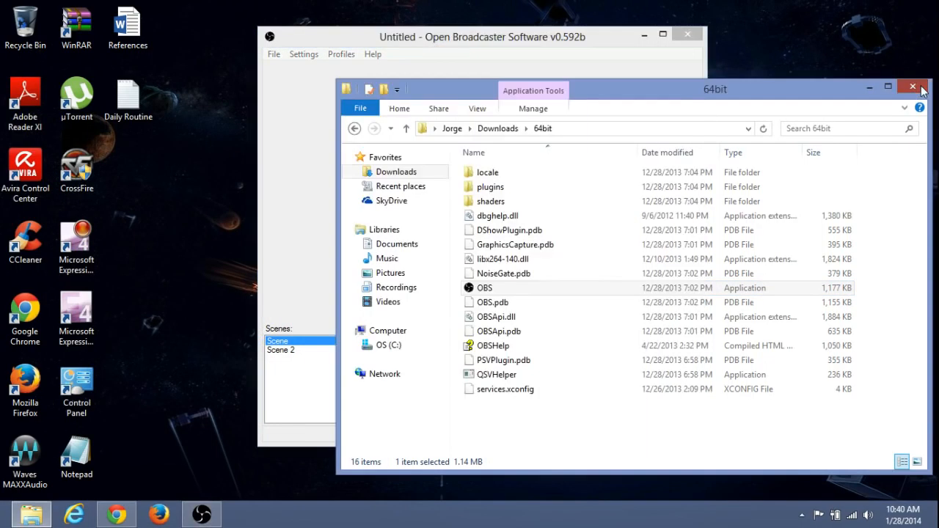
- Remove Scene 2 from the scene list in Open Broadcaster Software
click(279, 351)
right_click(279, 352)
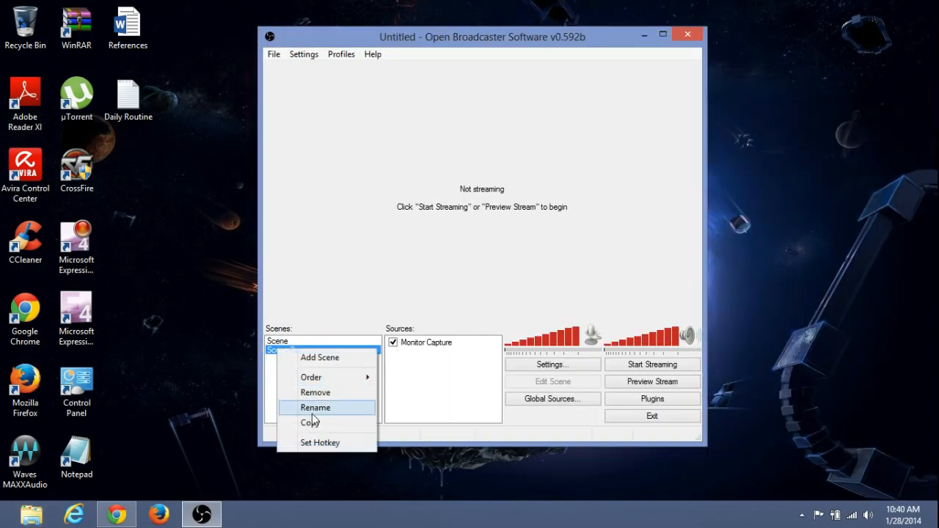
click(322, 394)
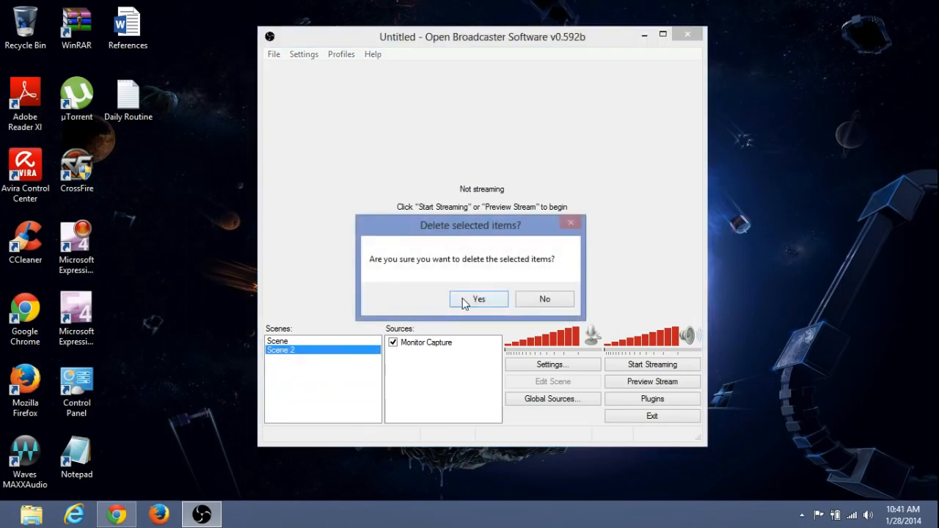
click(465, 300)
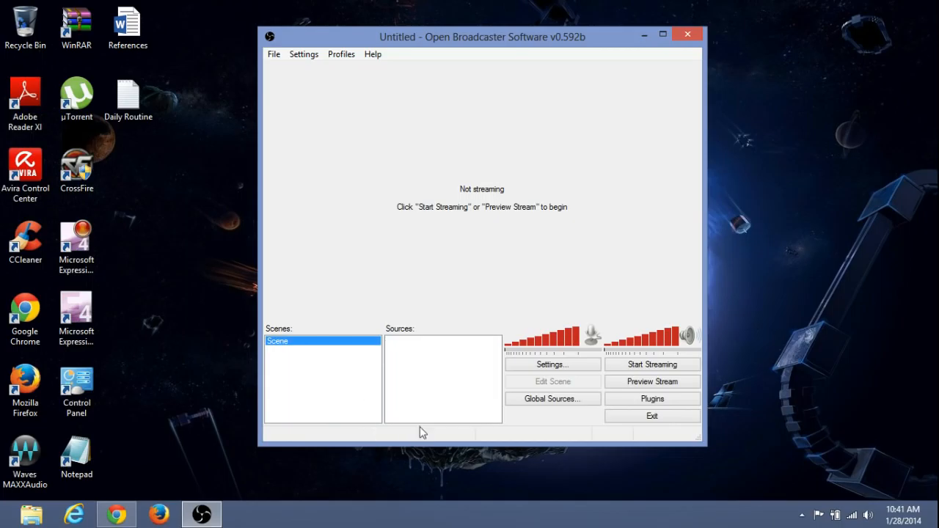
- Add a new scene with the suggested name Scene 2
right_click(288, 374)
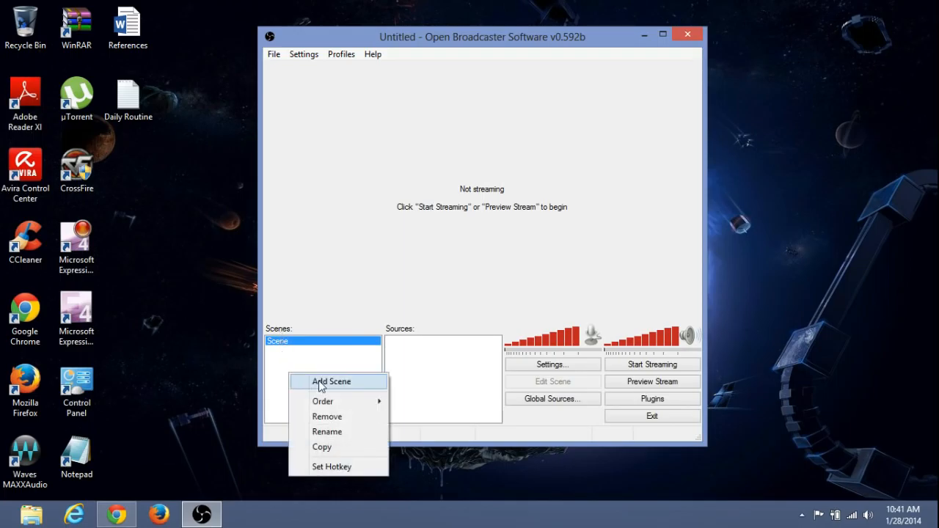
click(321, 382)
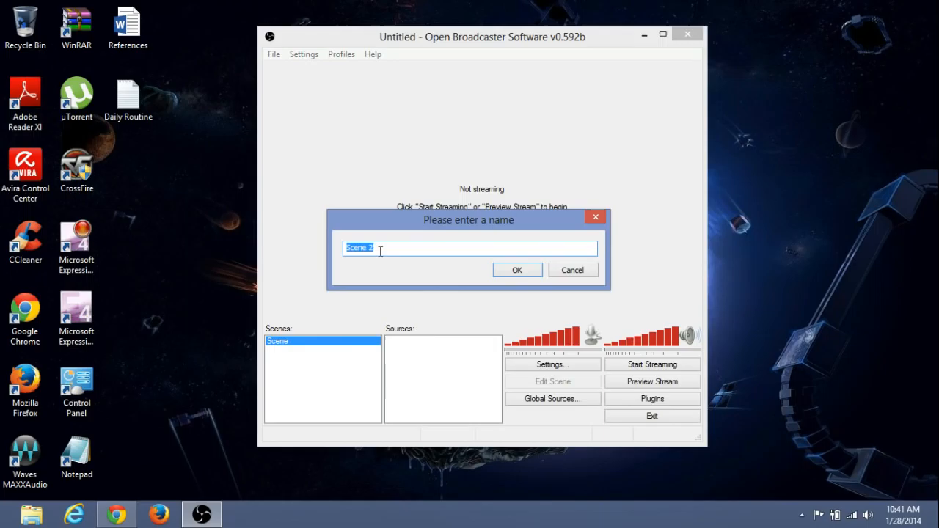
click(517, 271)
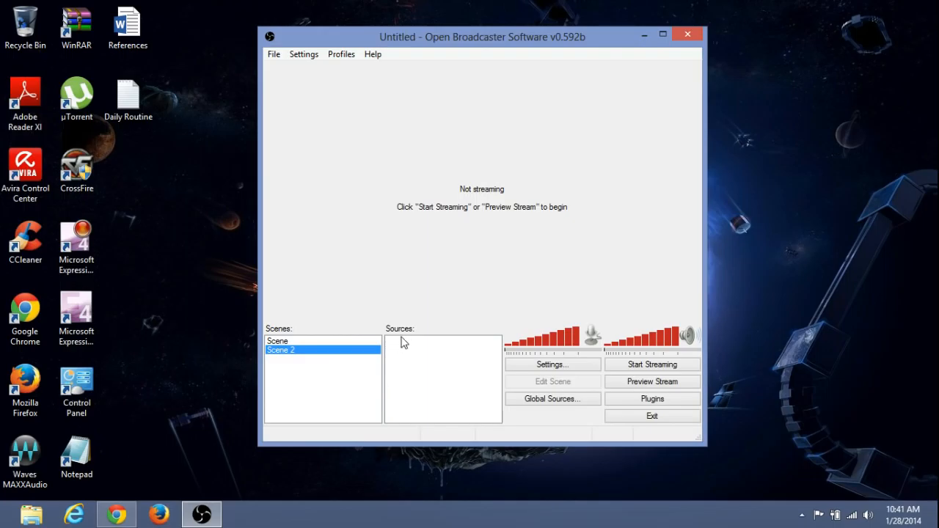
- Add a Monitor Capture source to Scene 2, keeping its suggested name and default capture settings
right_click(413, 359)
mouse_move(434, 365)
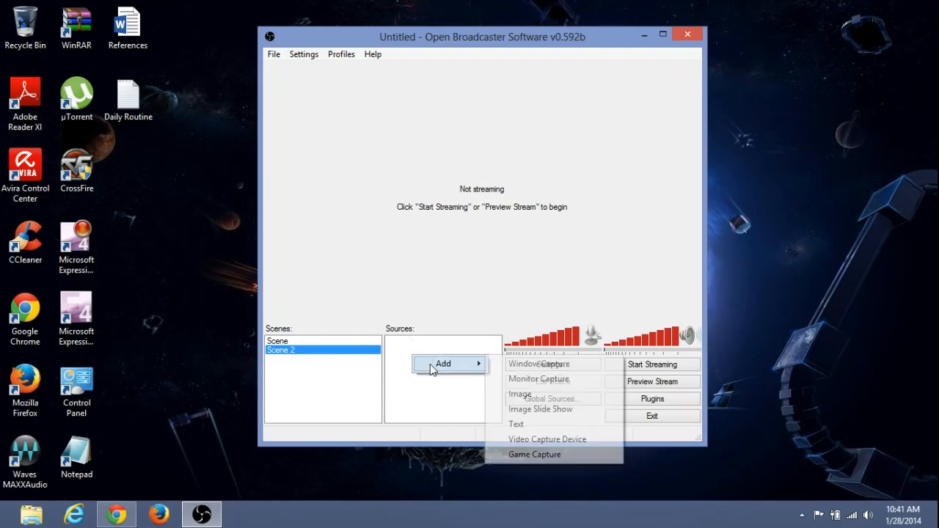
click(532, 379)
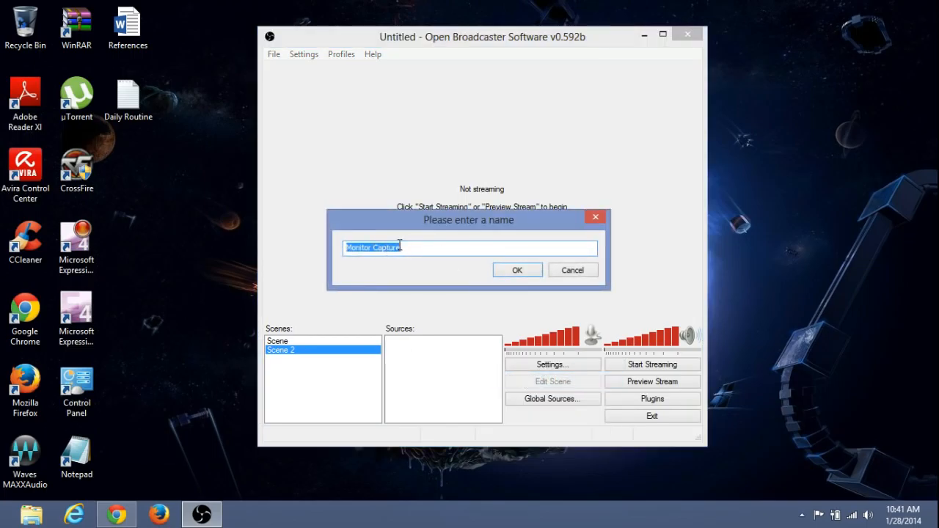
click(506, 275)
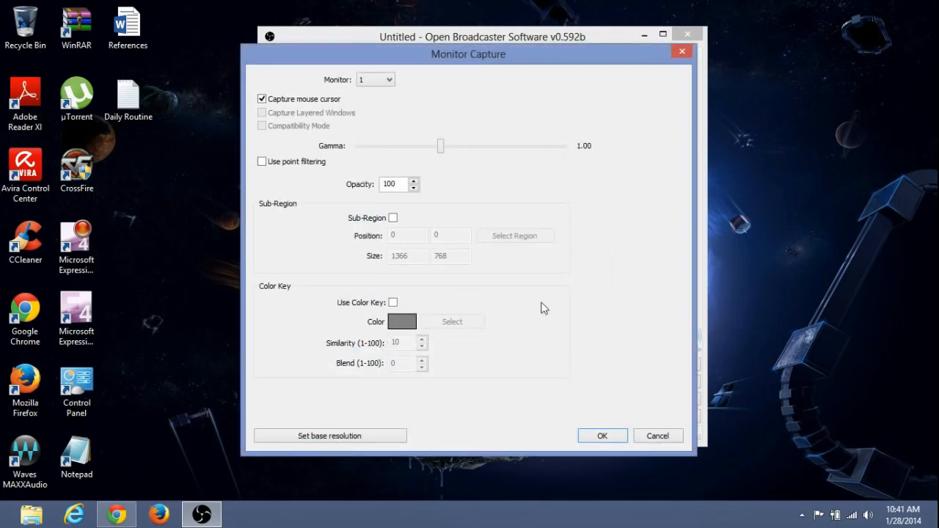
click(602, 437)
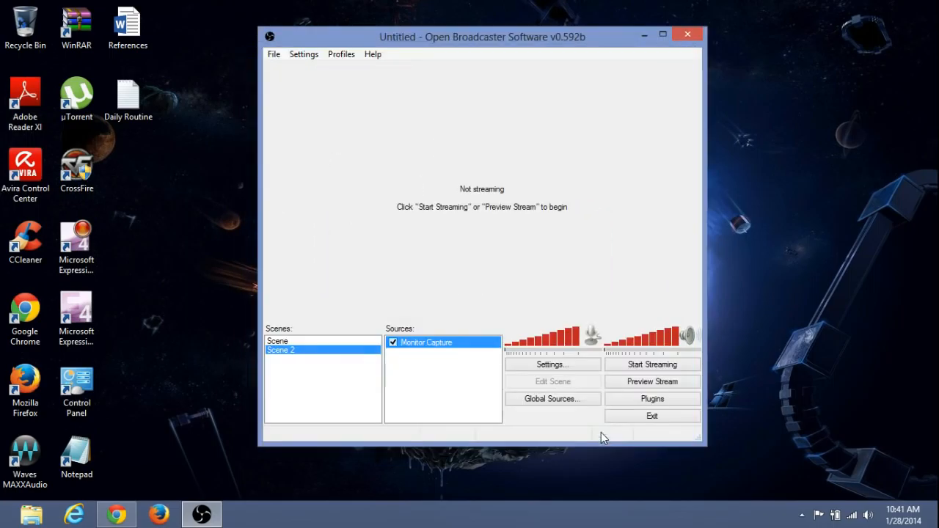
- Review the source types that can be added to Scene 2, then select the Monitor Capture source
right_click(447, 379)
mouse_move(479, 384)
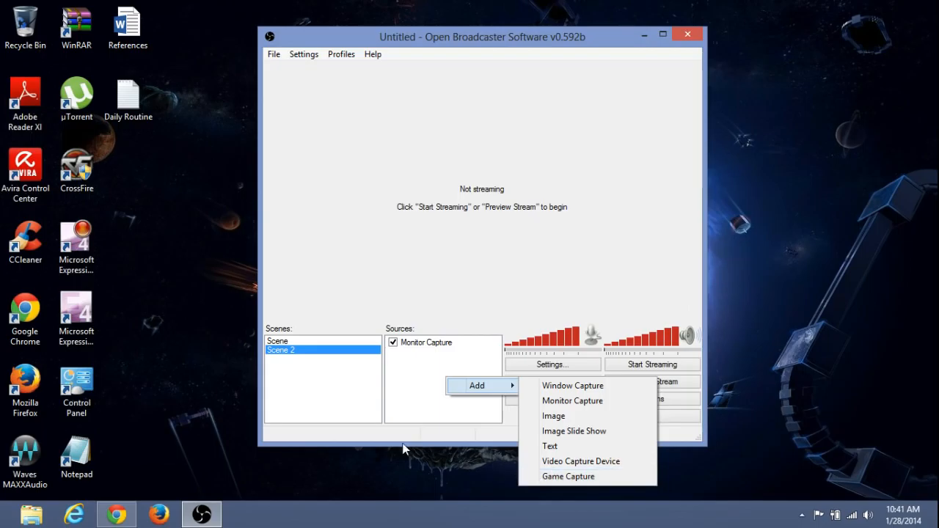
click(418, 386)
click(420, 346)
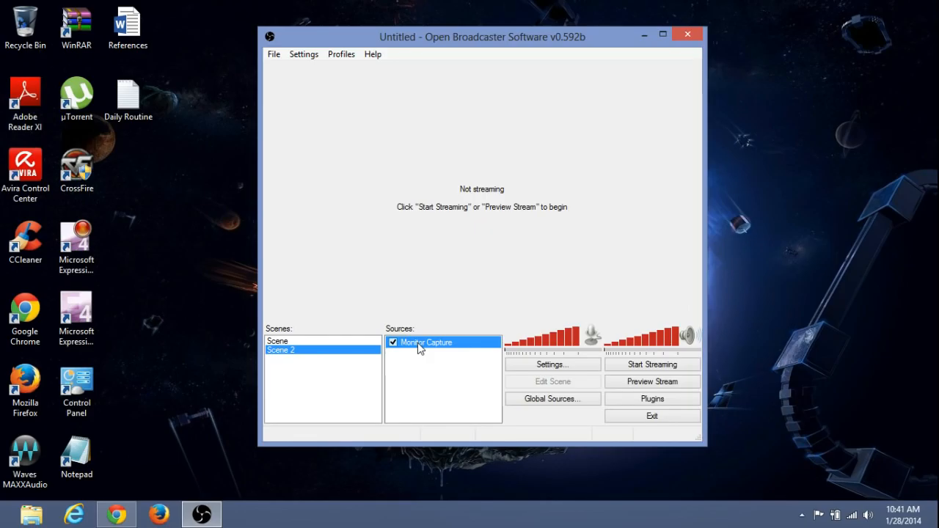
- Review the Microphone Noise Gate, Advanced, Audio and Video pages of the program settings
click(539, 369)
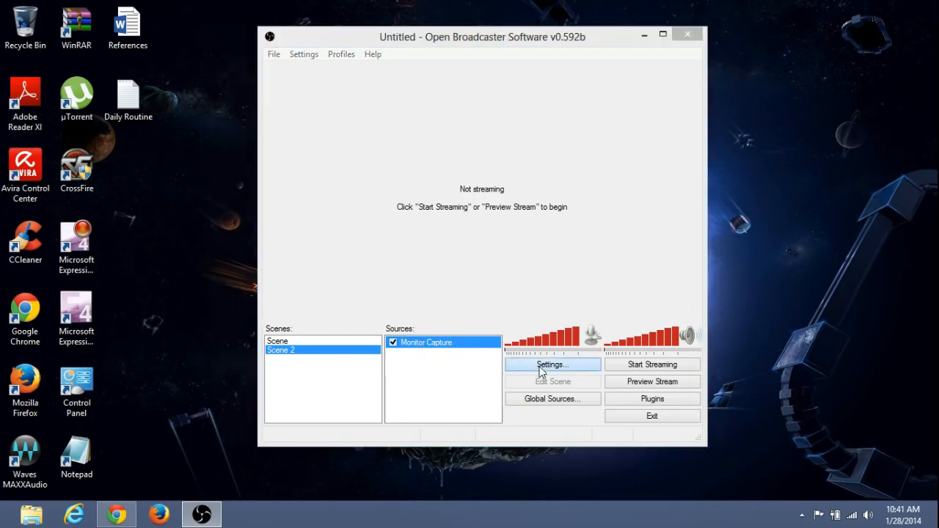
click(210, 116)
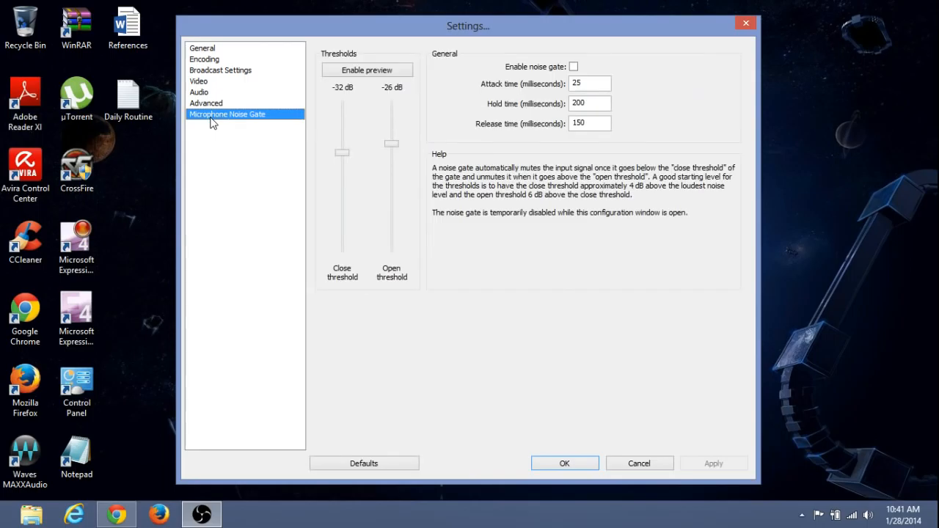
click(200, 102)
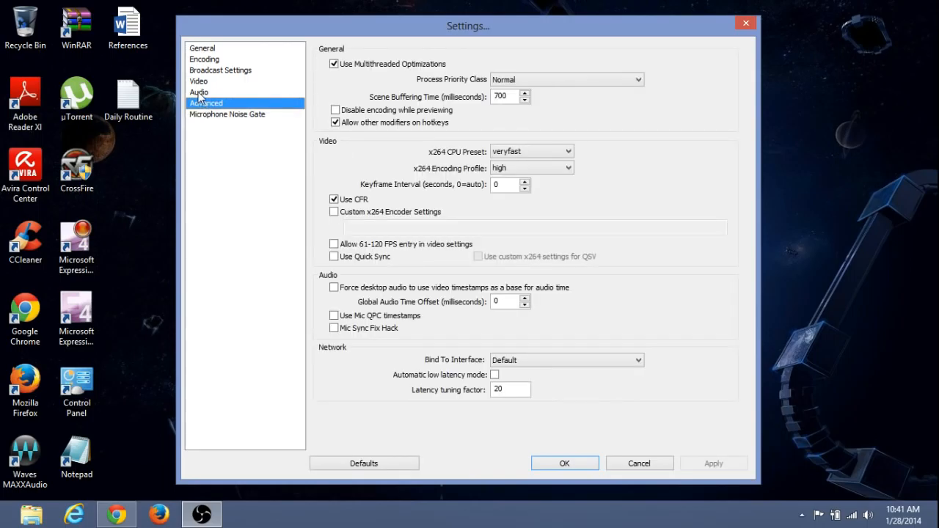
click(199, 93)
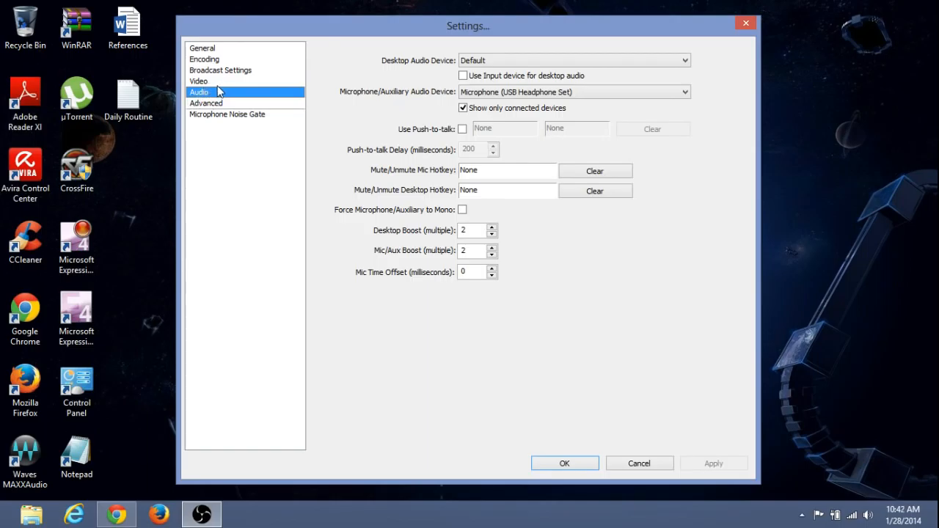
click(199, 82)
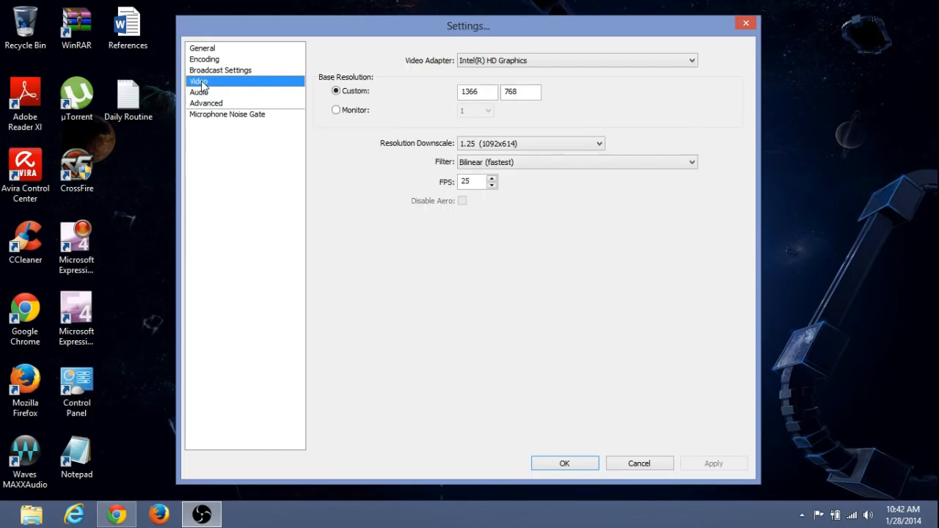
- Set the mode in the Broadcast Settings to File Output Only
click(204, 71)
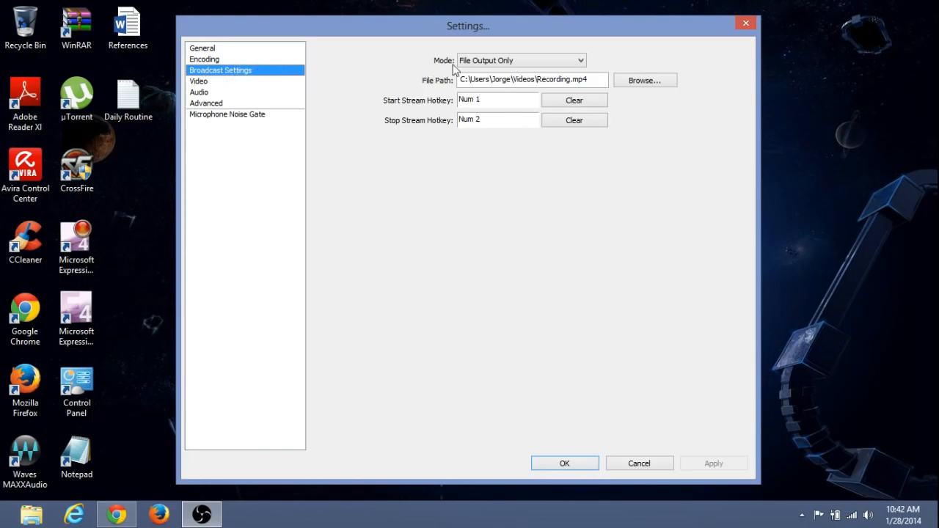
click(502, 64)
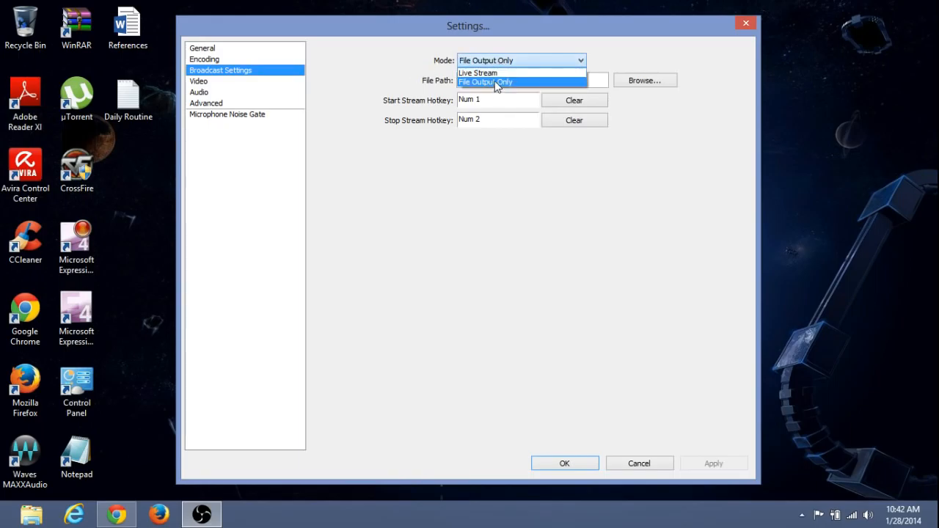
click(495, 82)
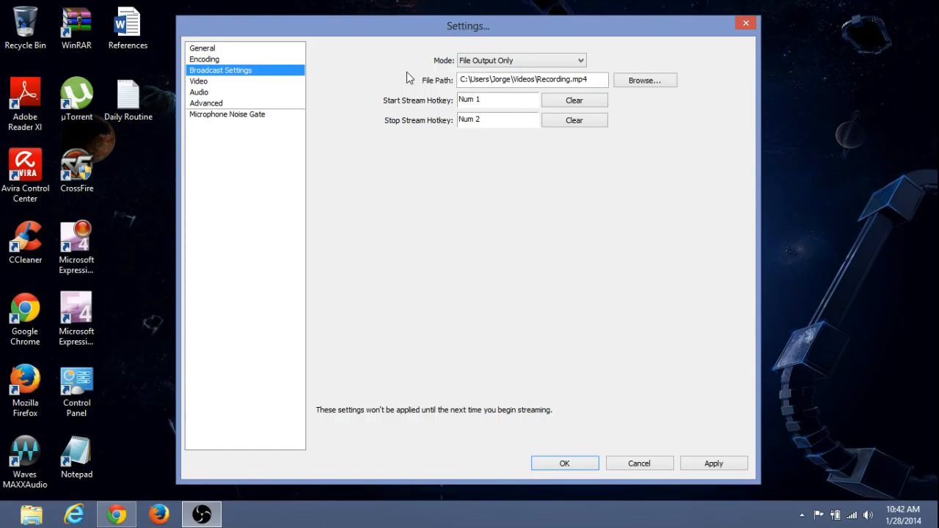
- Browse the save locations for the recording's file path, cancel without choosing a new one, and accept the settings
click(660, 80)
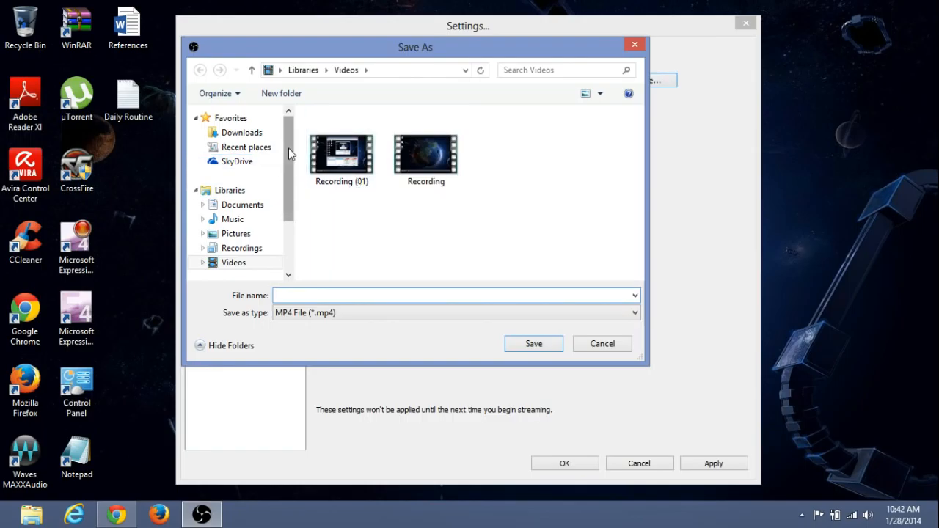
drag(288, 145, 257, 197)
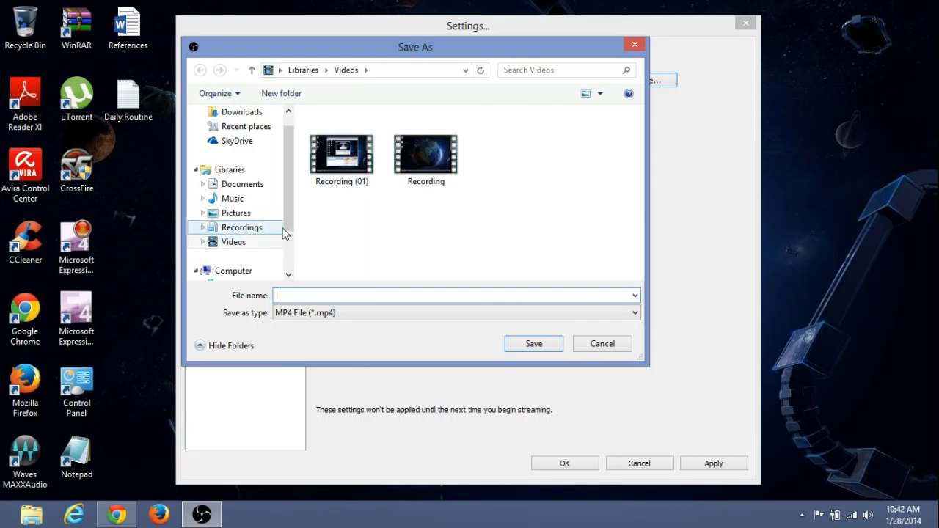
scroll(289, 197, up, 1)
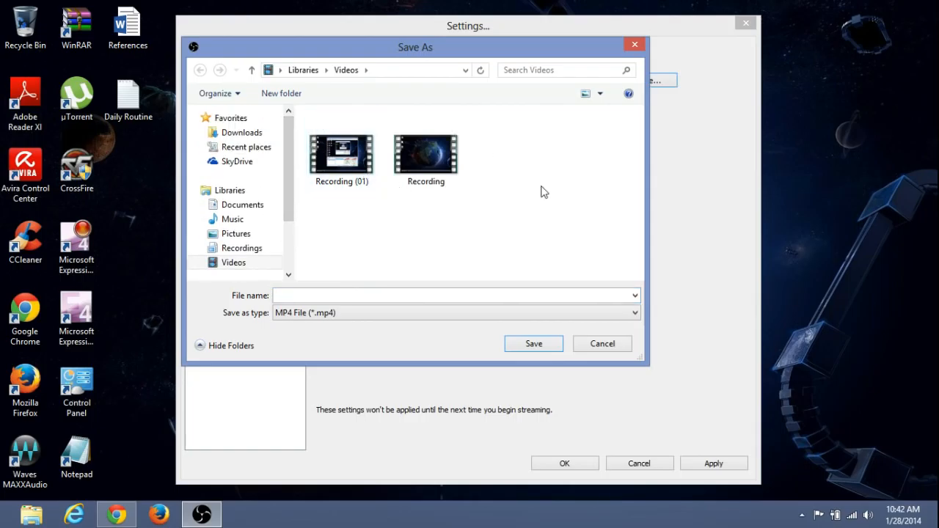
click(303, 295)
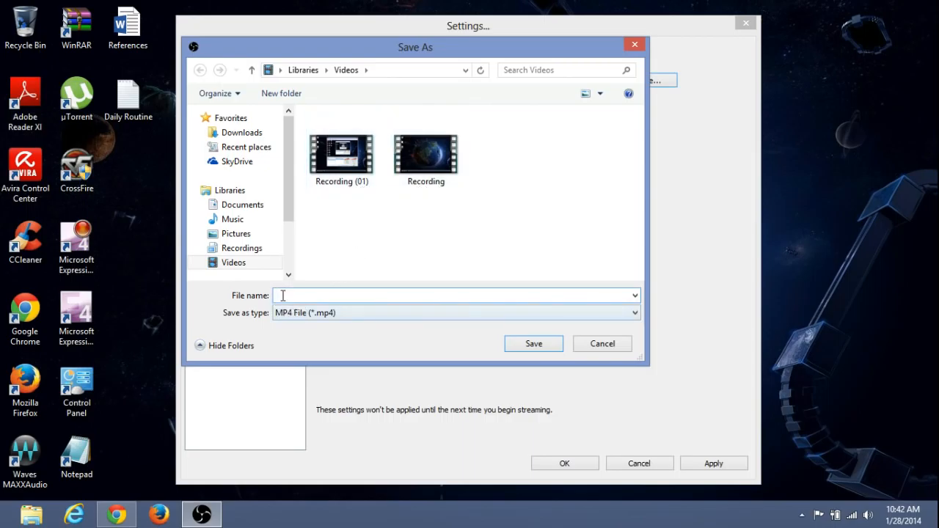
click(602, 344)
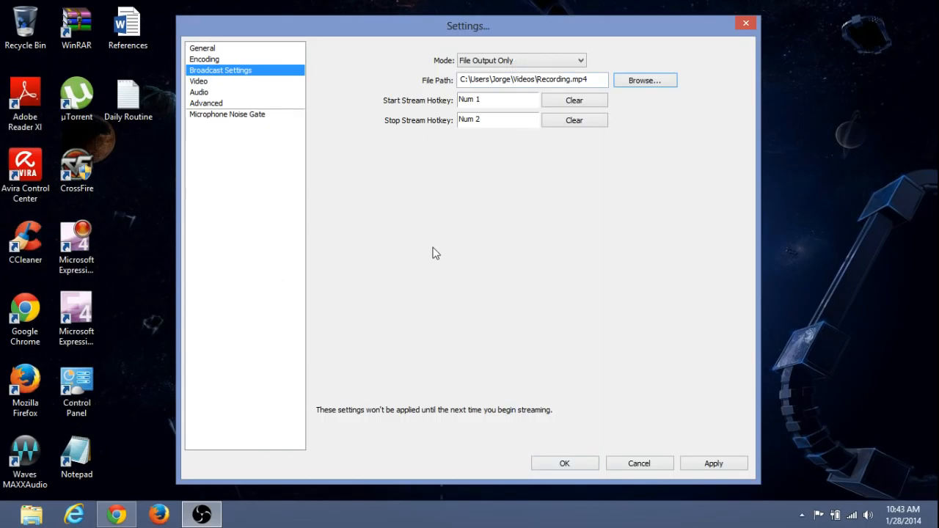
click(584, 465)
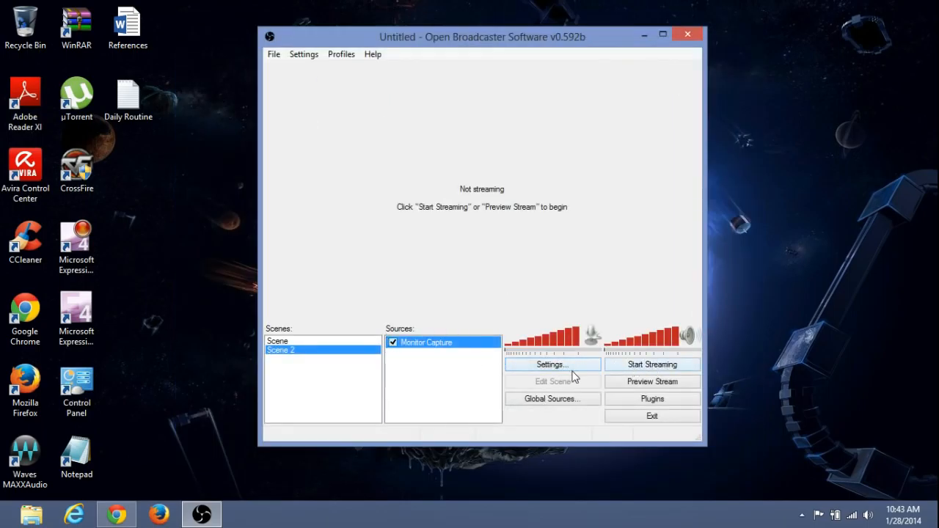
- Run a preview of the stream with the Monitor Capture source, then stop it
click(644, 386)
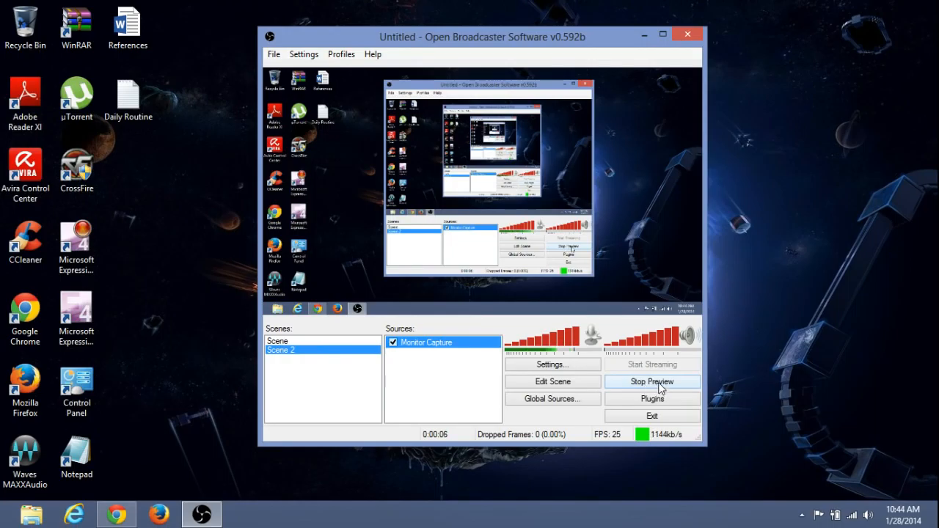
click(659, 380)
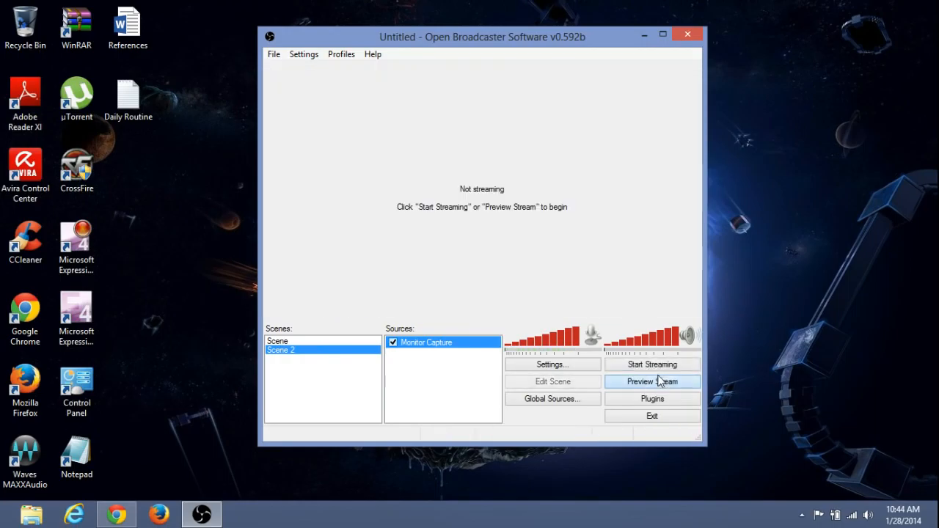
- Minimise the program and record the desktop using the stream hotkeys, then restore the window and stop the recording
click(643, 35)
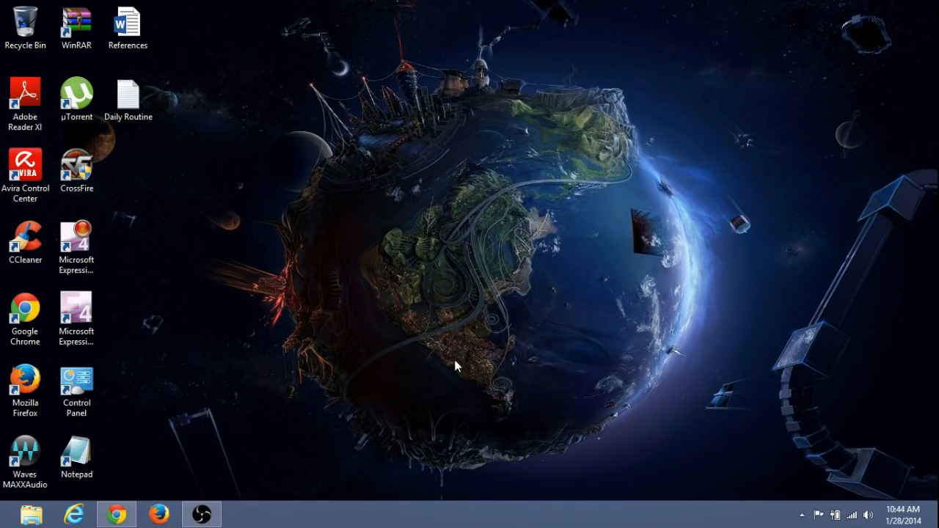
click(206, 515)
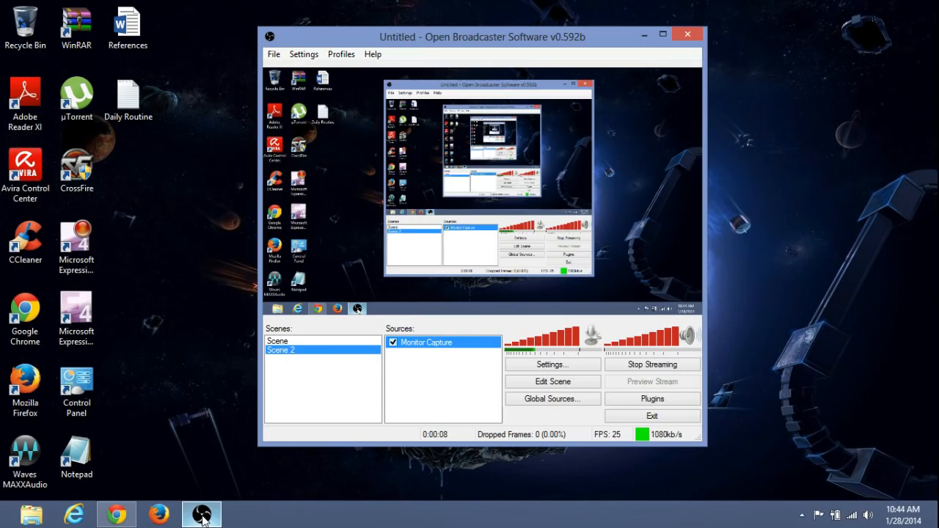
key(F10)
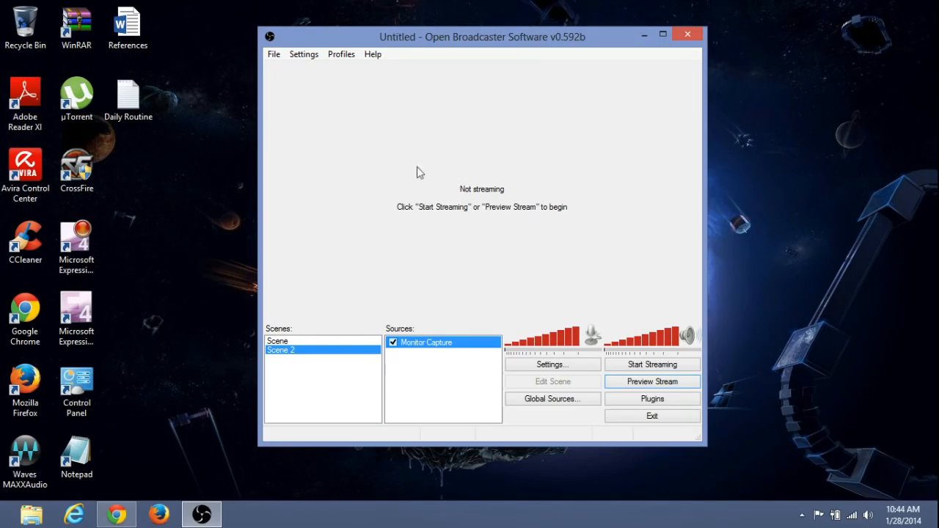
- Compare the sources of Scene and Scene 2 by switching between the two scenes
click(289, 341)
click(288, 352)
click(407, 347)
click(279, 343)
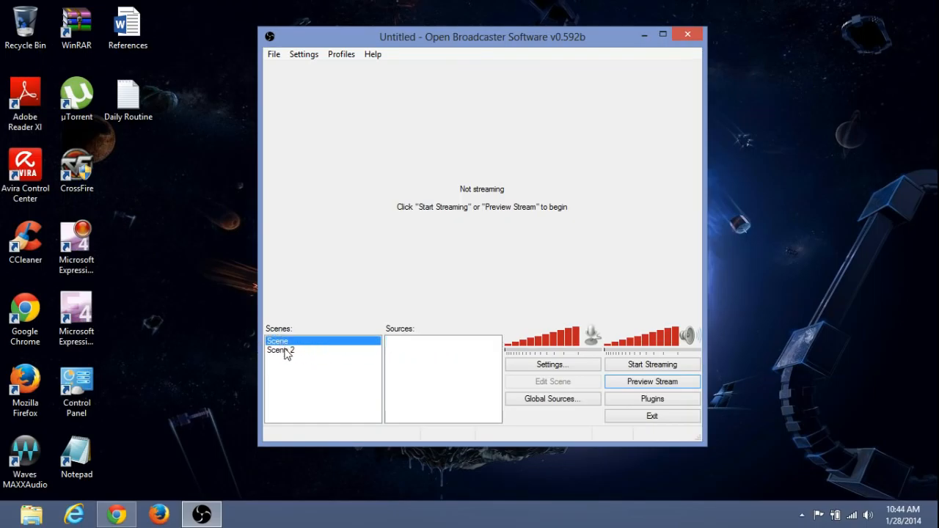
- Start streaming to file with Scene 2, switching to Scene and back to Scene 2's Monitor Capture source while it runs
click(284, 350)
click(623, 365)
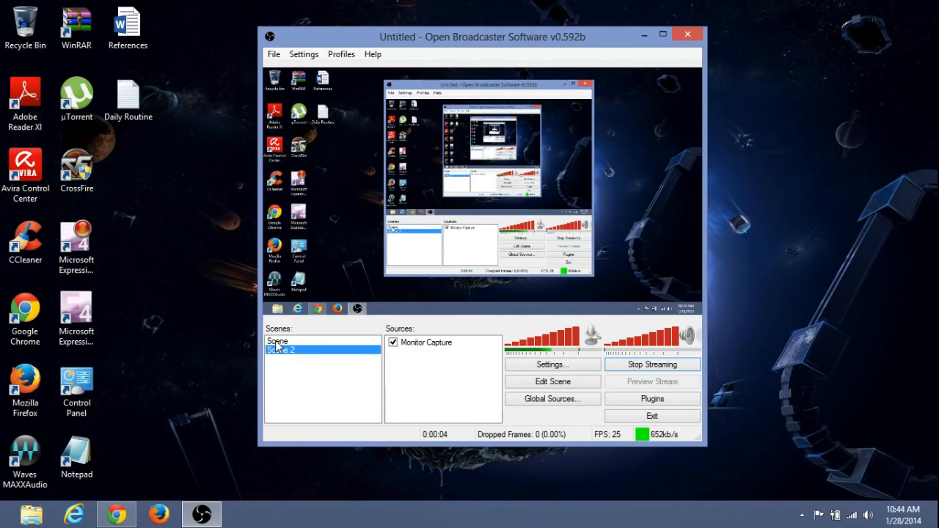
click(277, 341)
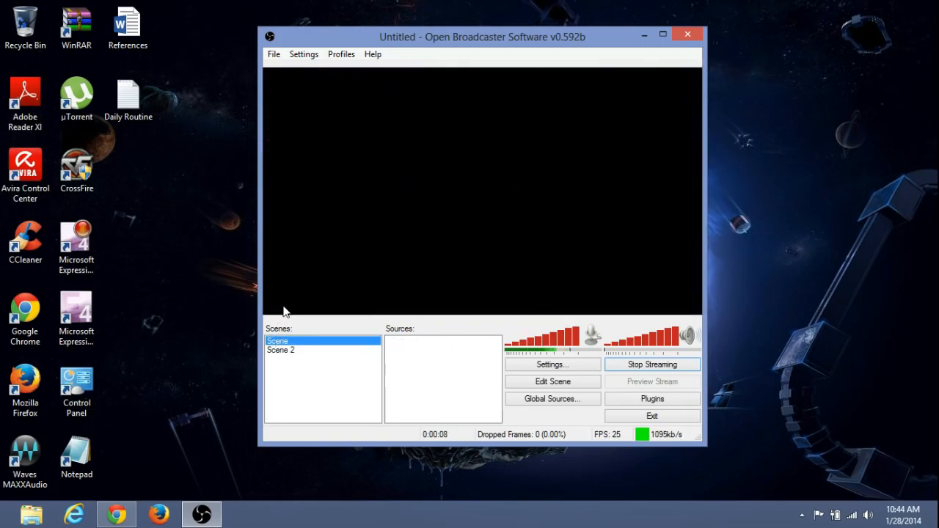
click(280, 351)
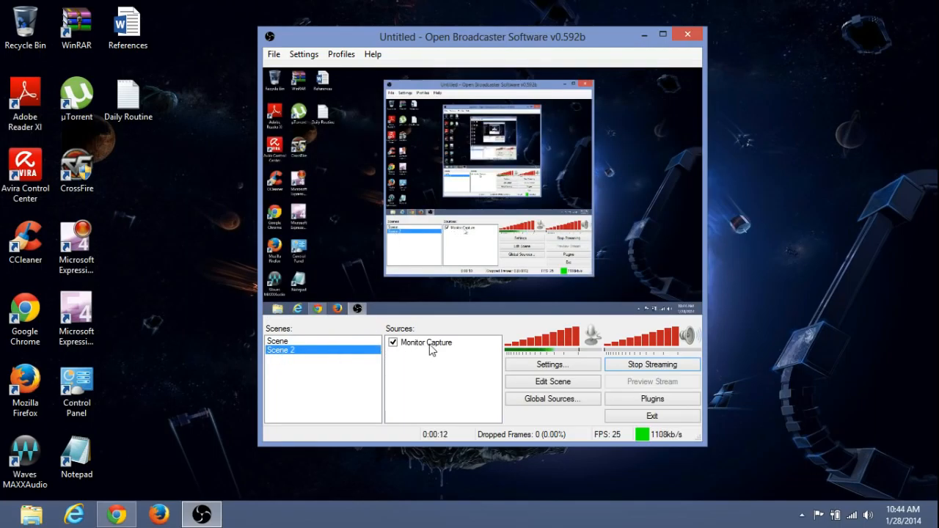
click(438, 351)
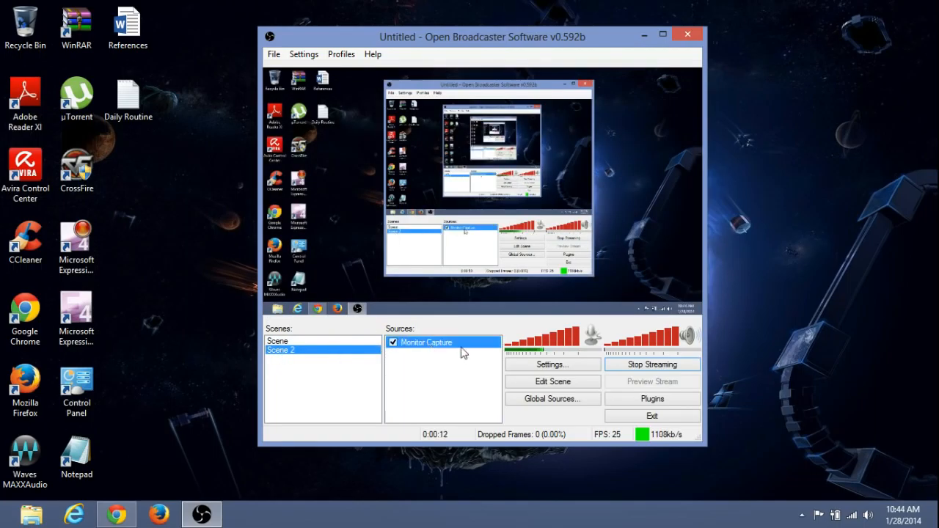
- Stop the running recording and close Open Broadcaster Software
click(652, 364)
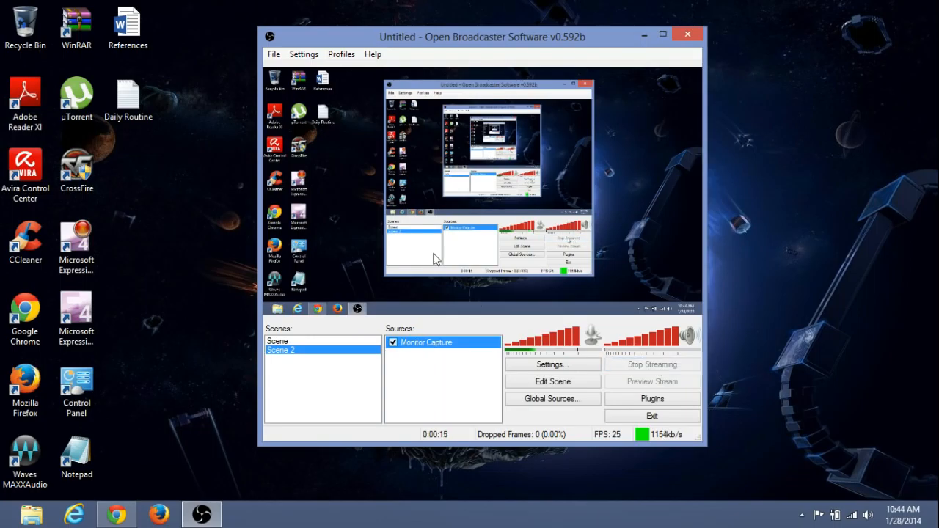
click(687, 35)
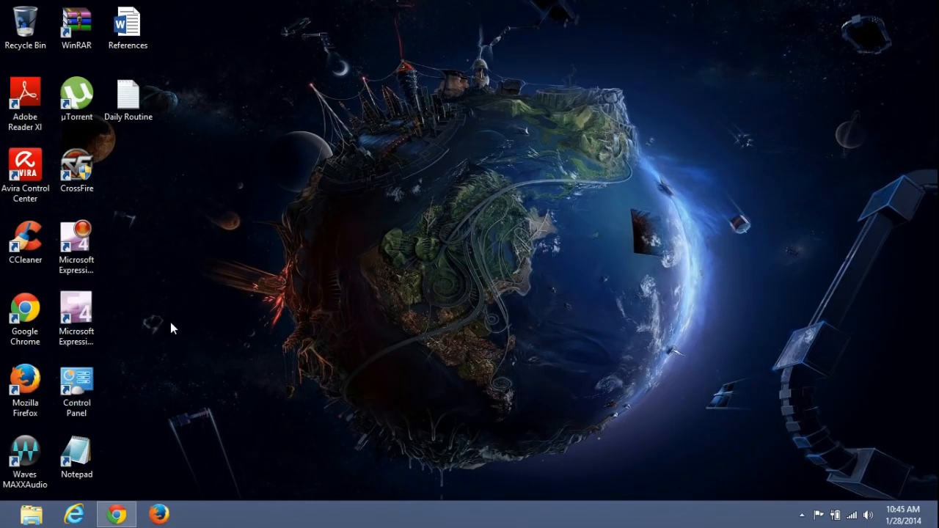
- Check the recorded MP4 files in the Recordings library in File Explorer, then close the window
click(31, 514)
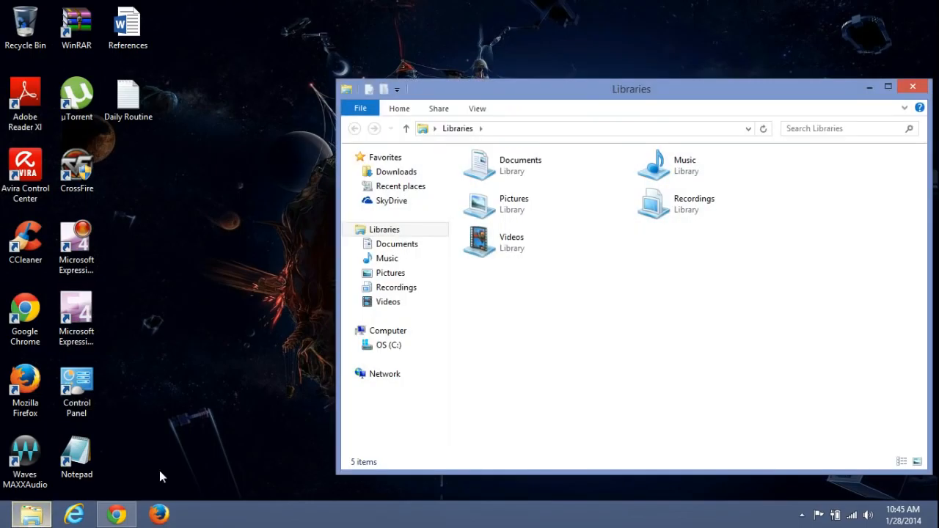
click(405, 289)
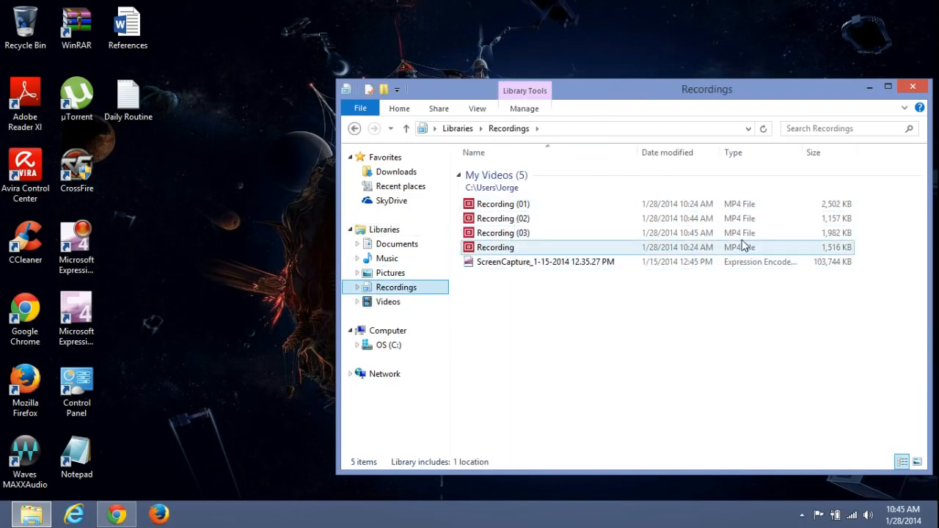
click(912, 87)
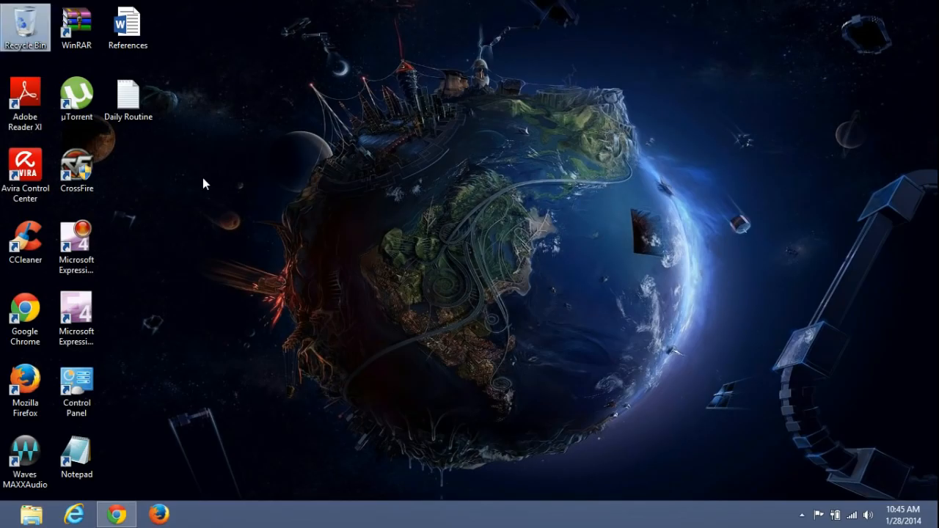
right_click(204, 178)
mouse_move(271, 307)
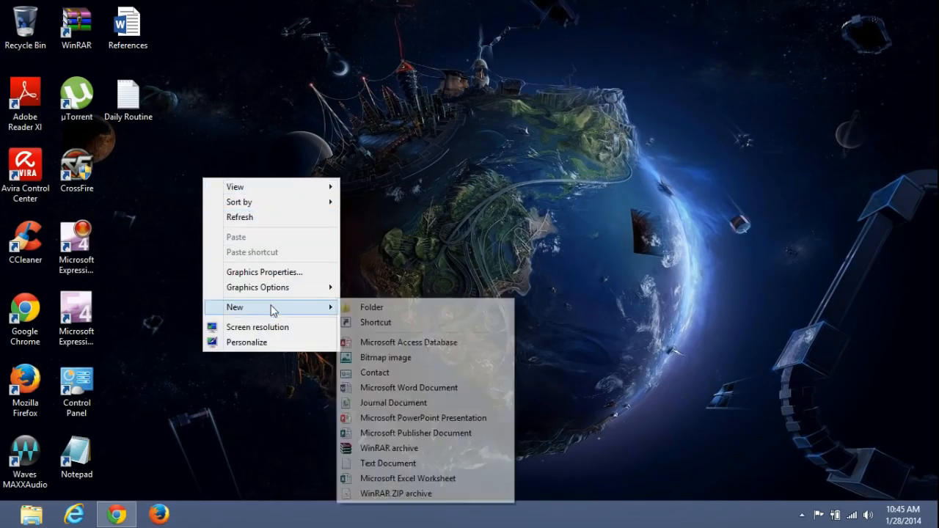
click(154, 148)
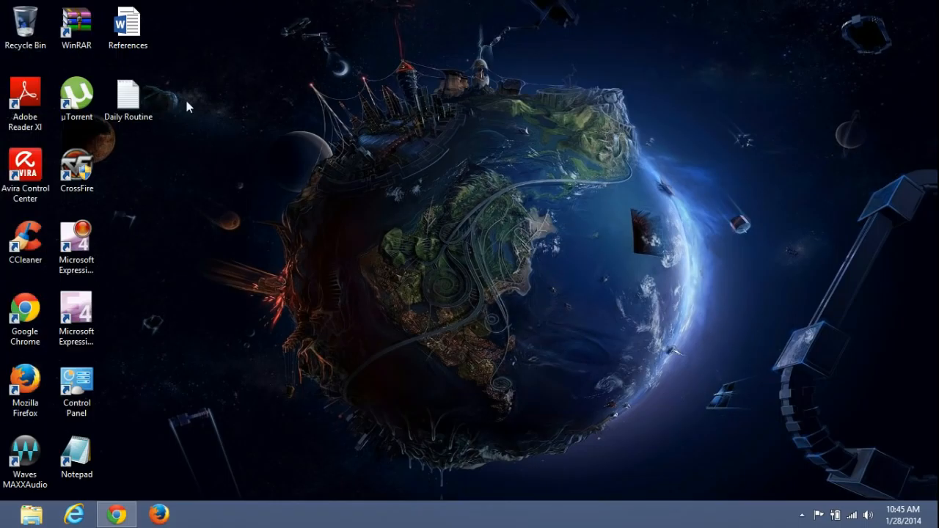
right_click(146, 184)
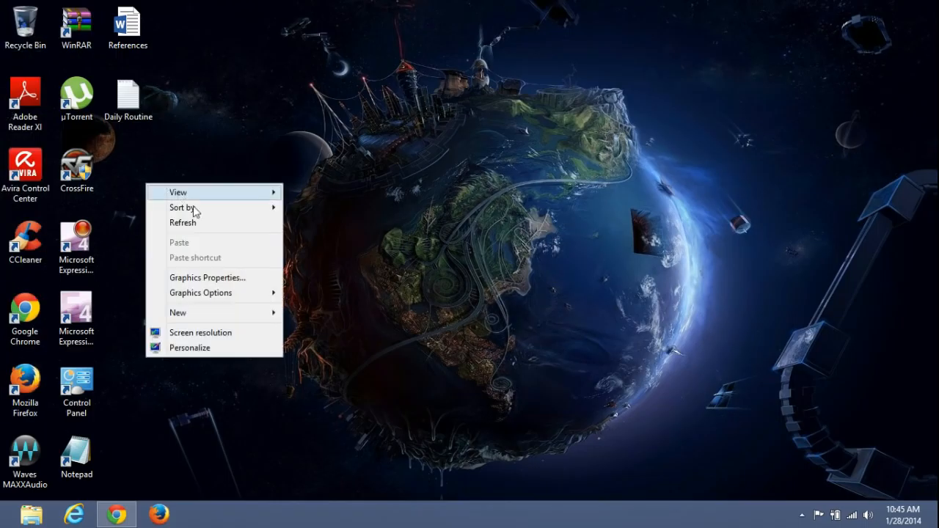
click(205, 310)
click(286, 160)
- Create a desktop shortcut named OBS that targets the OBS application in the 64bit folder of Downloads
right_click(209, 160)
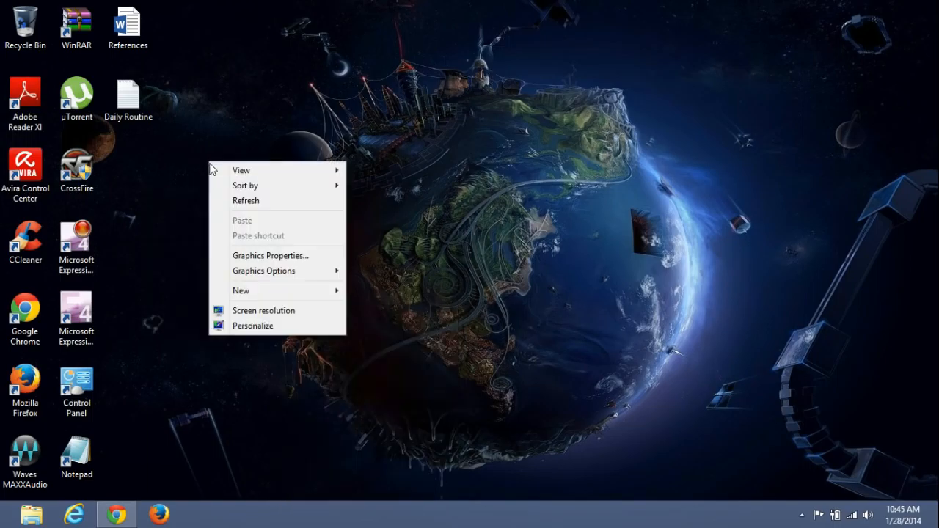
mouse_move(343, 299)
click(374, 305)
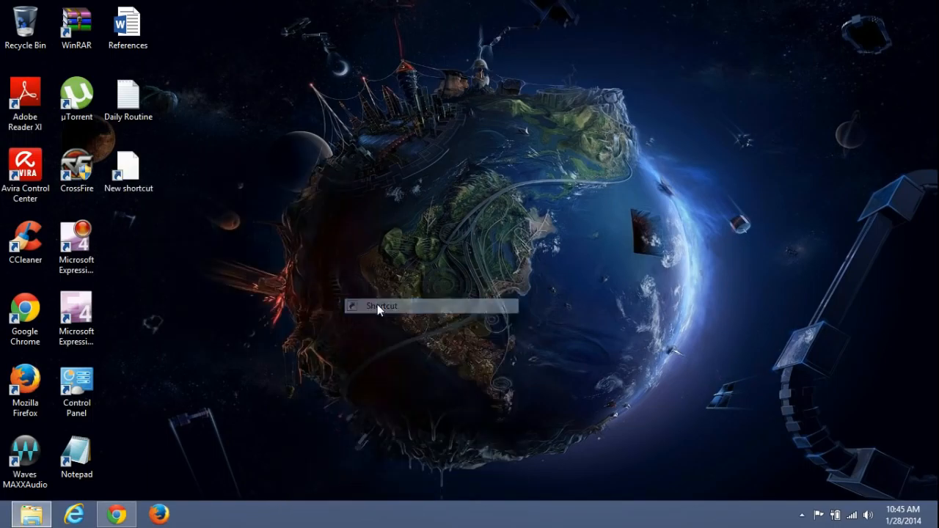
double_click(407, 235)
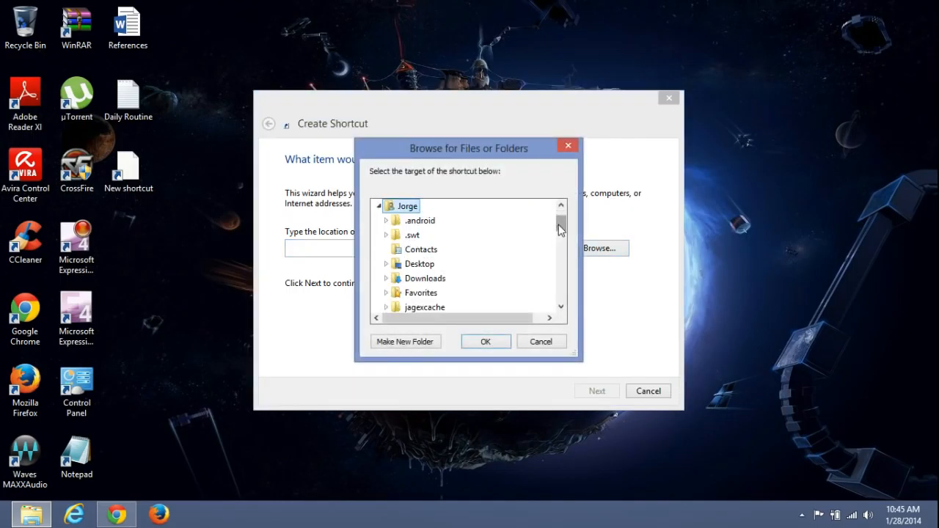
drag(558, 224, 559, 228)
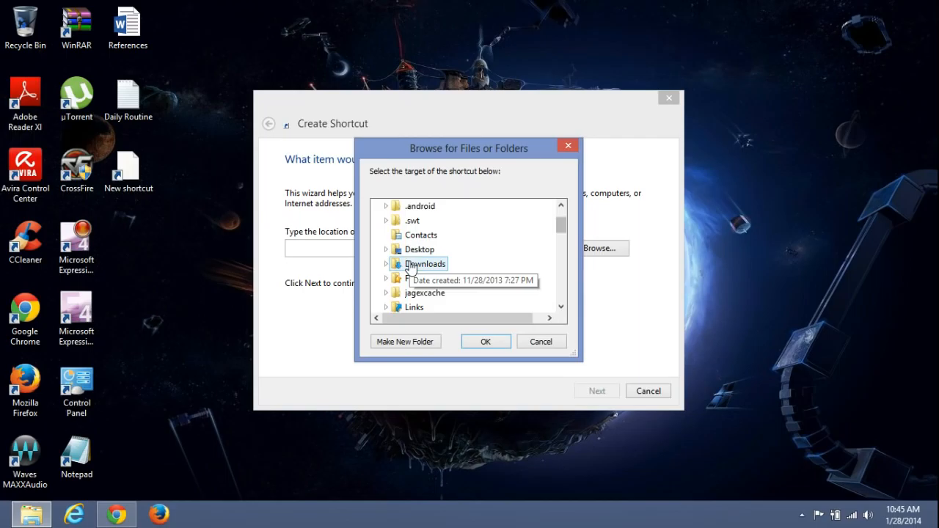
double_click(436, 265)
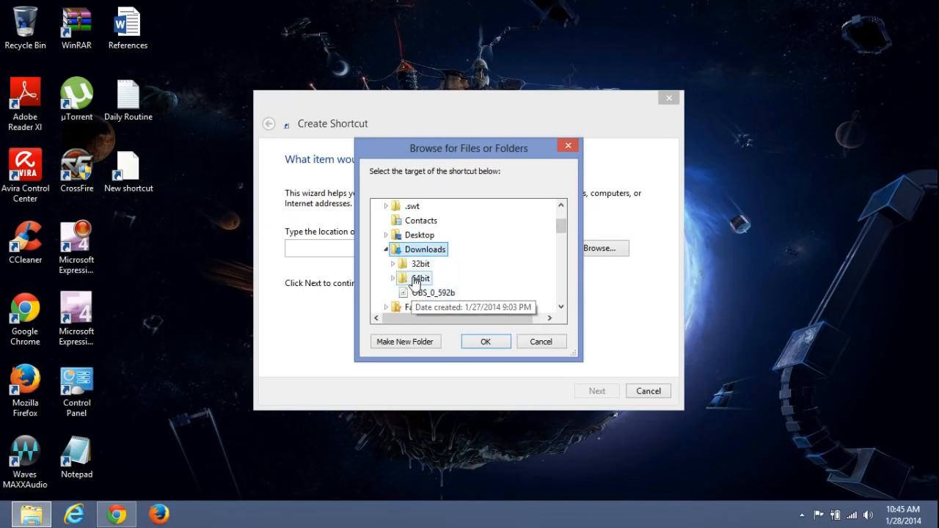
double_click(414, 278)
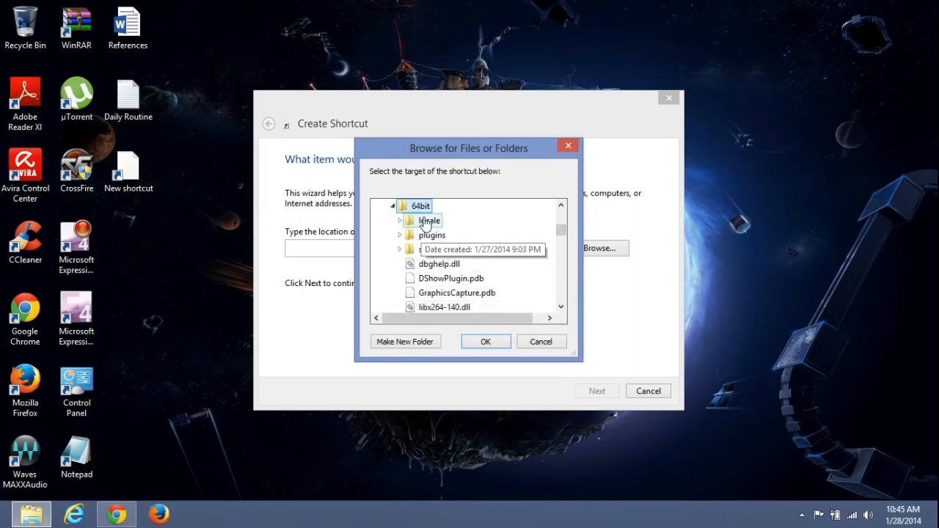
scroll(440, 264, down, 1)
click(412, 294)
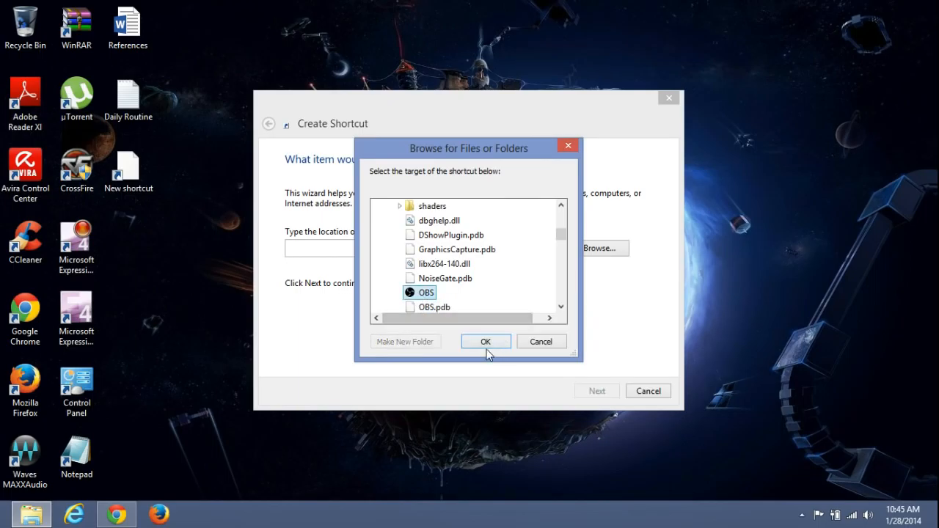
click(486, 343)
click(586, 391)
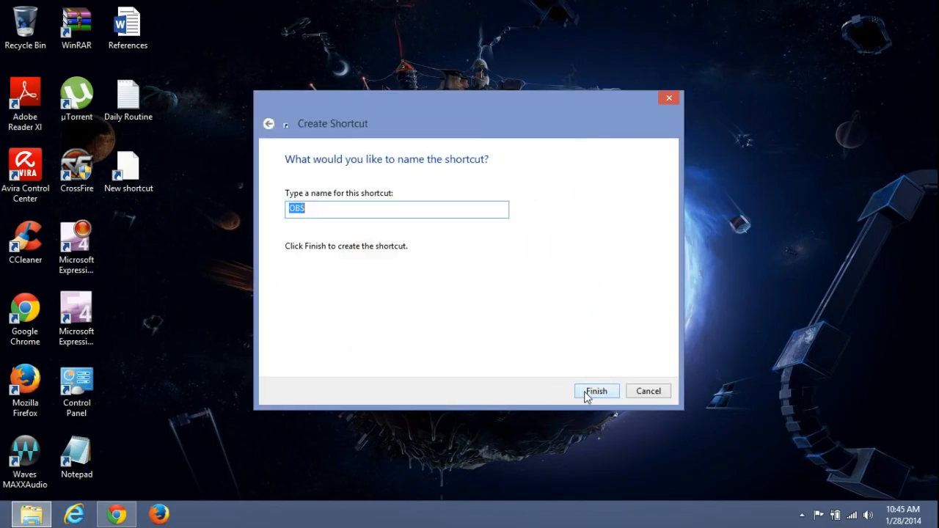
click(594, 391)
- Move the OBS application itself from the 64bit folder in Downloads to the desktop and try to launch it there
click(43, 513)
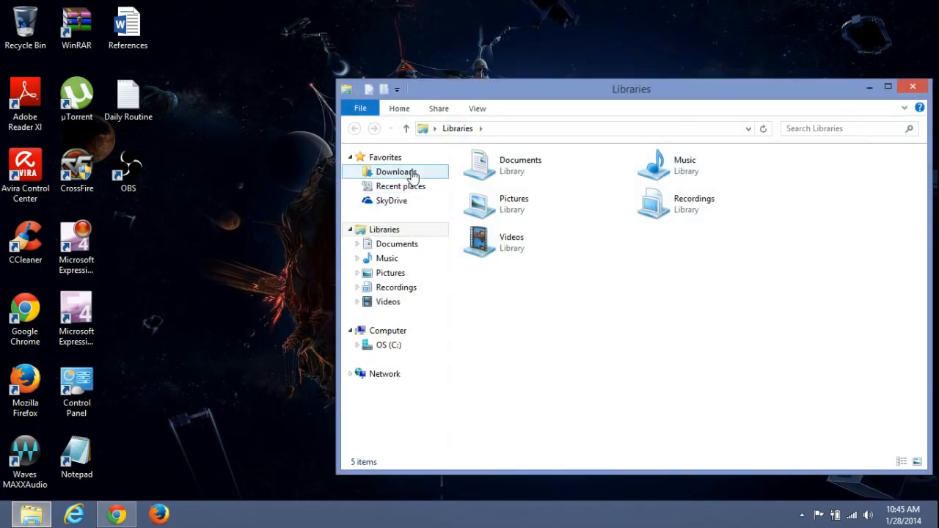
click(413, 175)
double_click(547, 213)
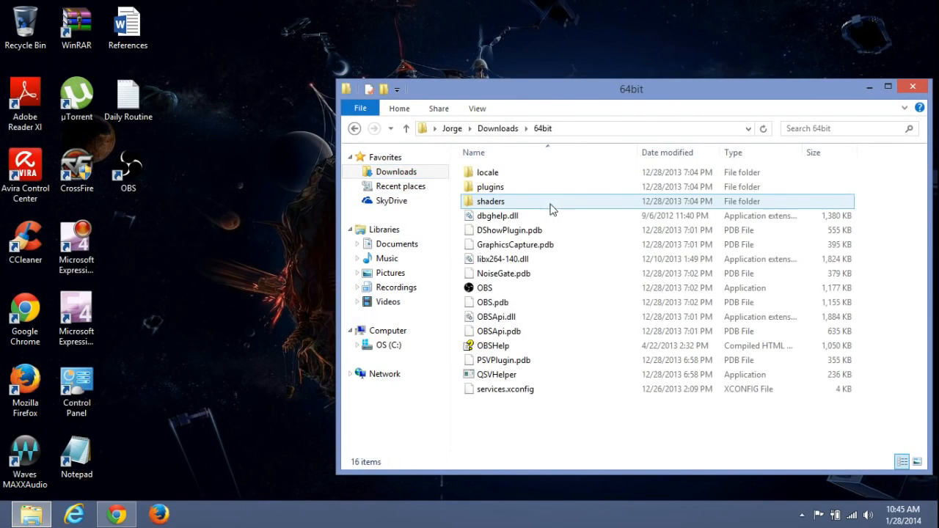
drag(484, 287, 202, 293)
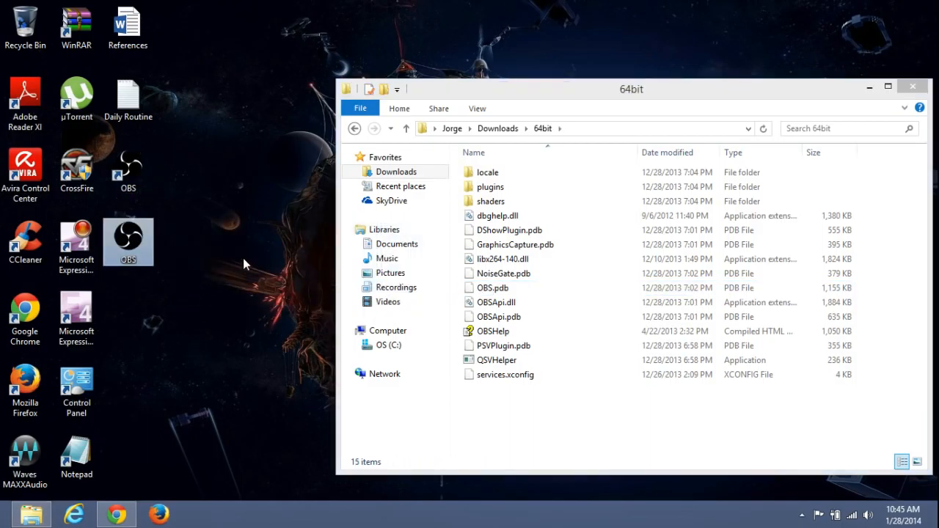
double_click(141, 246)
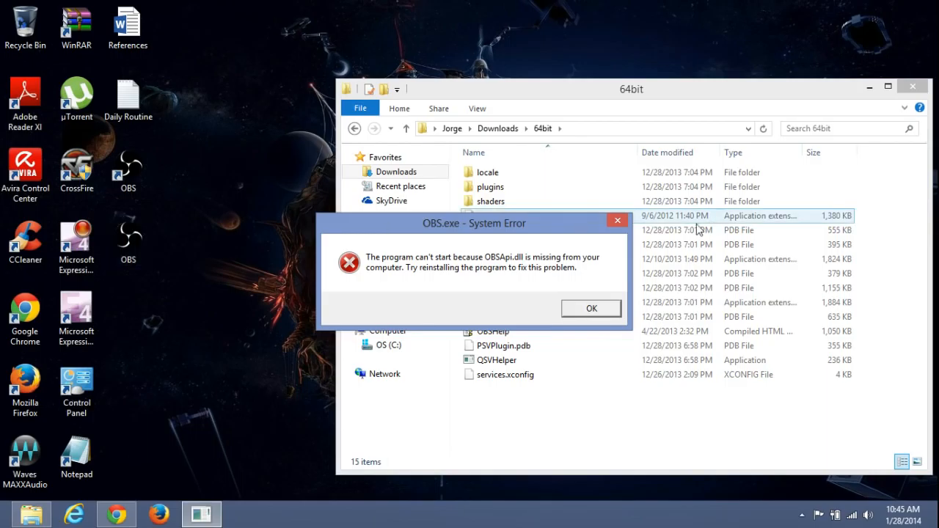
click(591, 310)
- Move the OBS application from the desktop back into the 64bit folder and close the folder window
drag(128, 242, 535, 425)
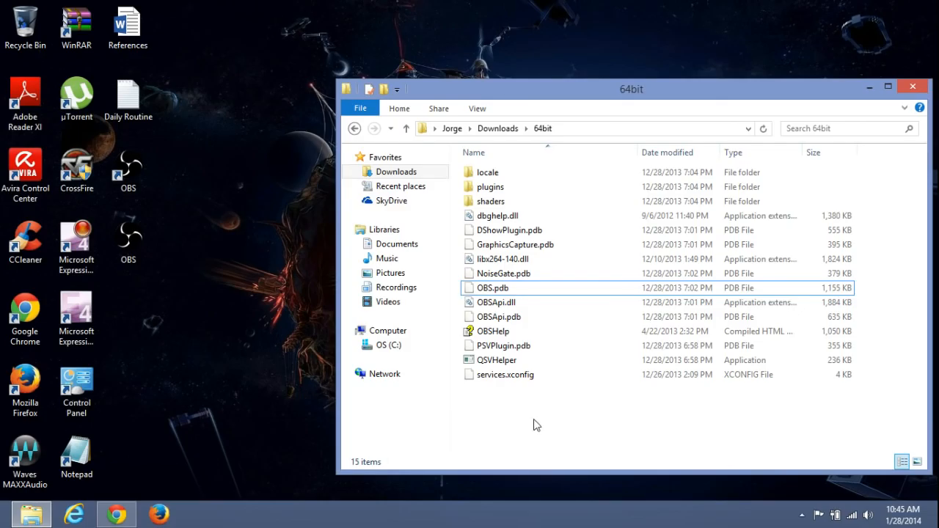
click(913, 88)
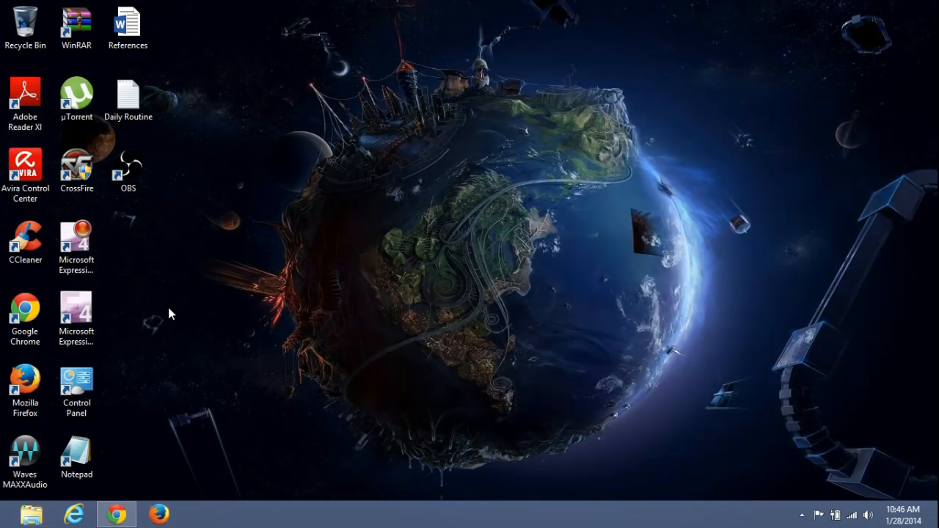
- Test the desktop shortcut by launching Open Broadcaster Software from it, select Scene 2, and close the program
double_click(129, 170)
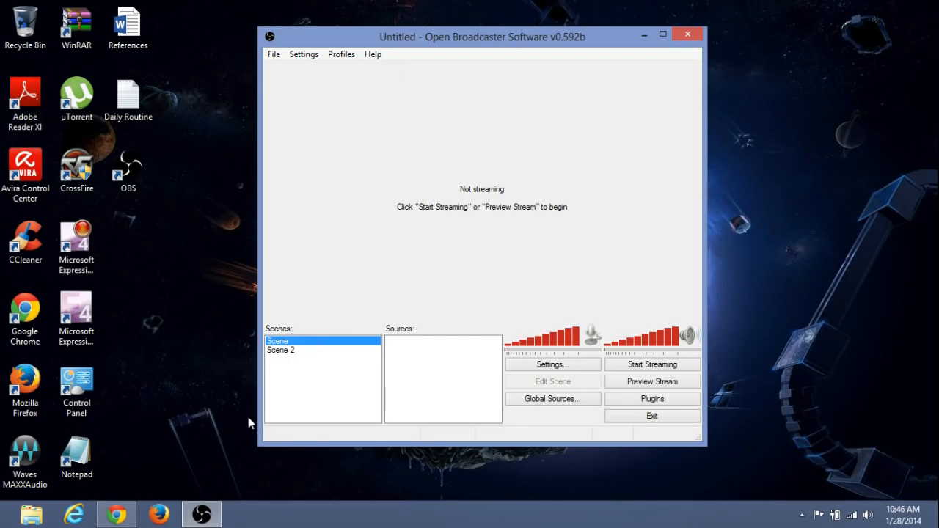
click(291, 350)
click(698, 35)
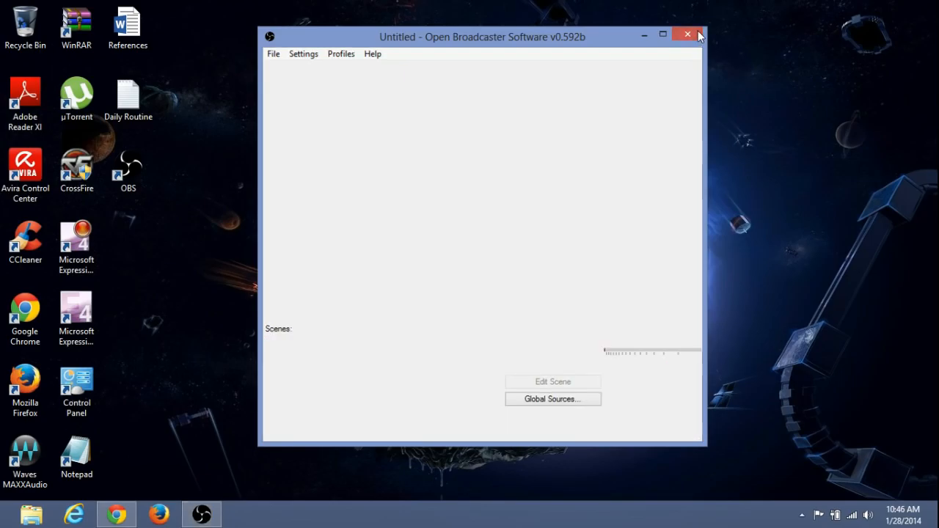
- Switch to Chrome and close the SourceForge page, returning to the Open Broadcaster Software download page
click(118, 514)
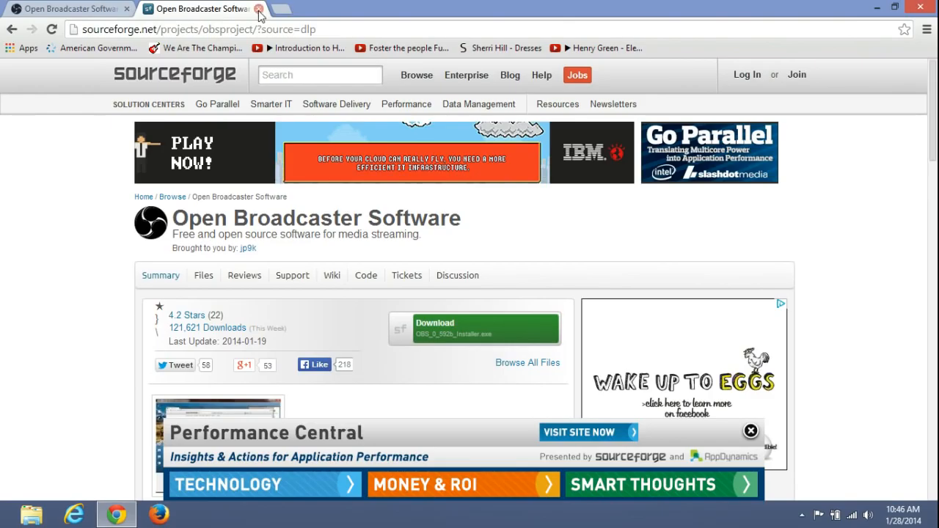
click(258, 9)
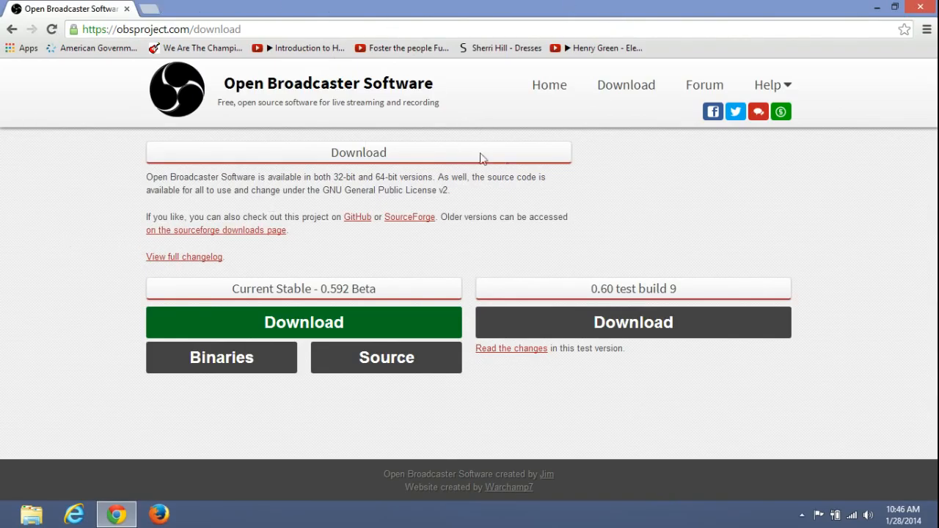
- Open the project's QuakeNet web chat from the download page and join #obsproject with a nickname
click(758, 113)
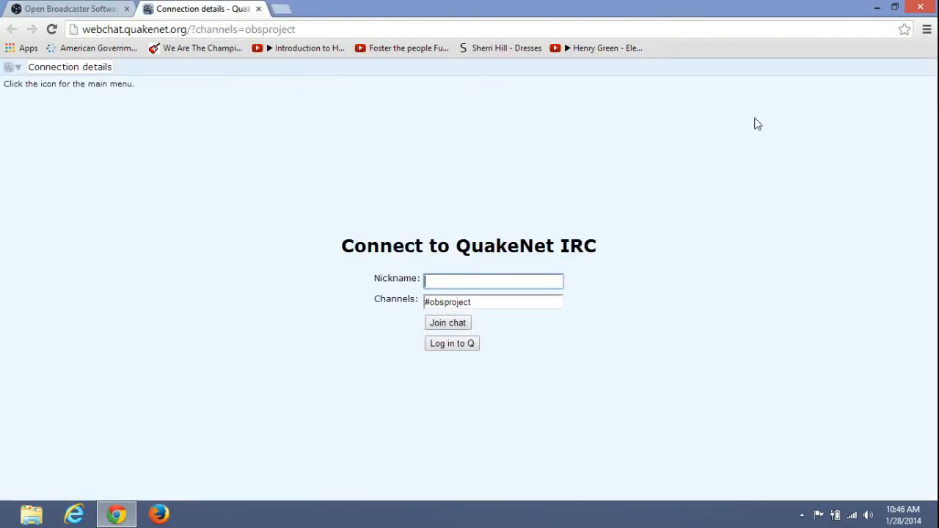
text(luis)
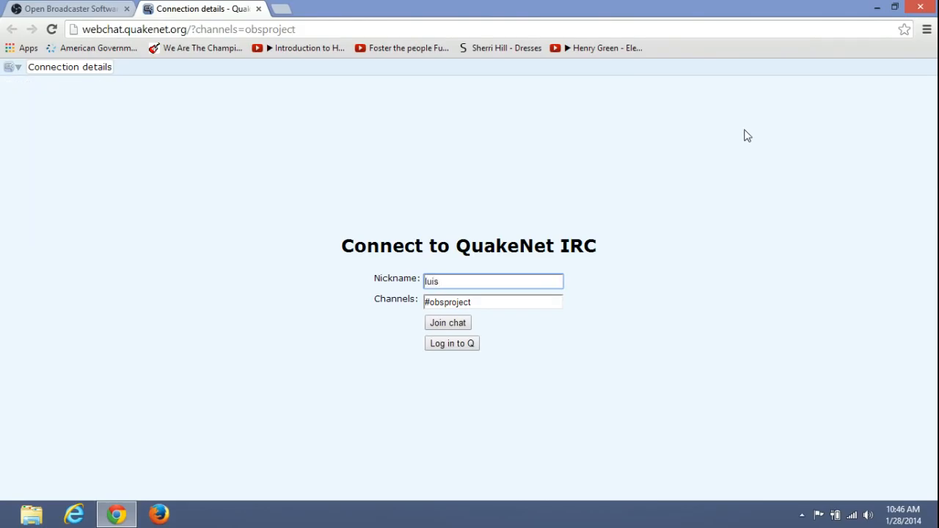
click(436, 324)
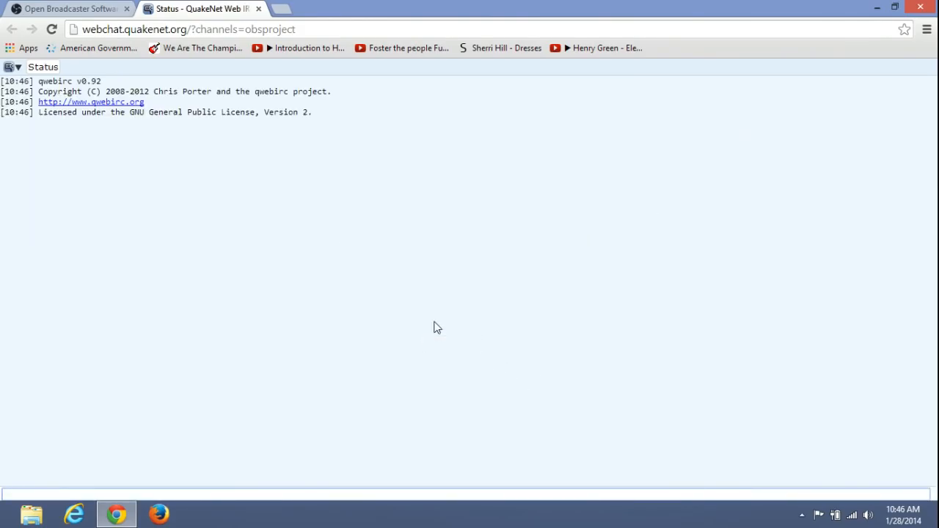